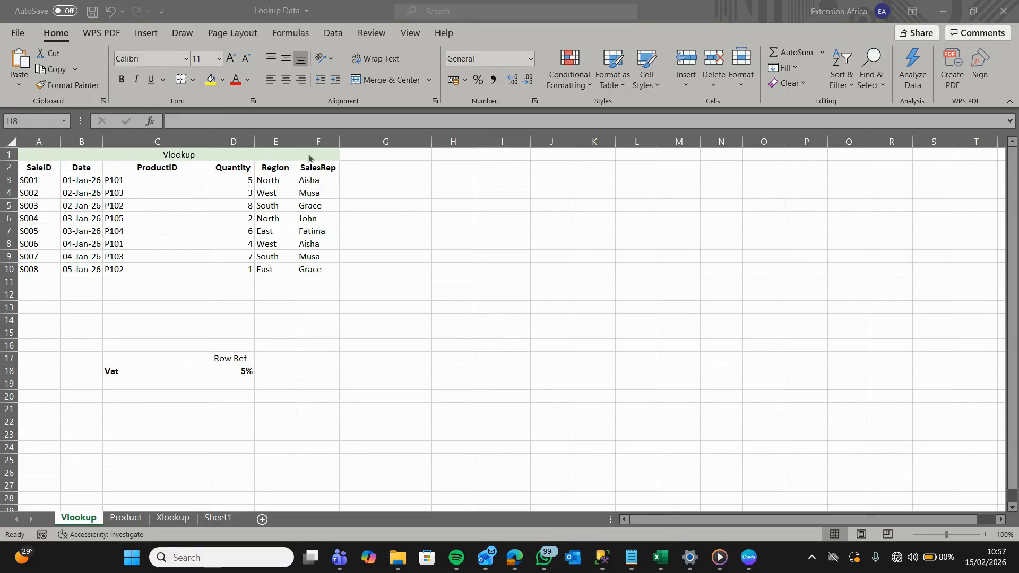
- Examine the sales table on the Vlookup sheet, including its ProductID column, its other columns and the individual sale rows
click(233, 155)
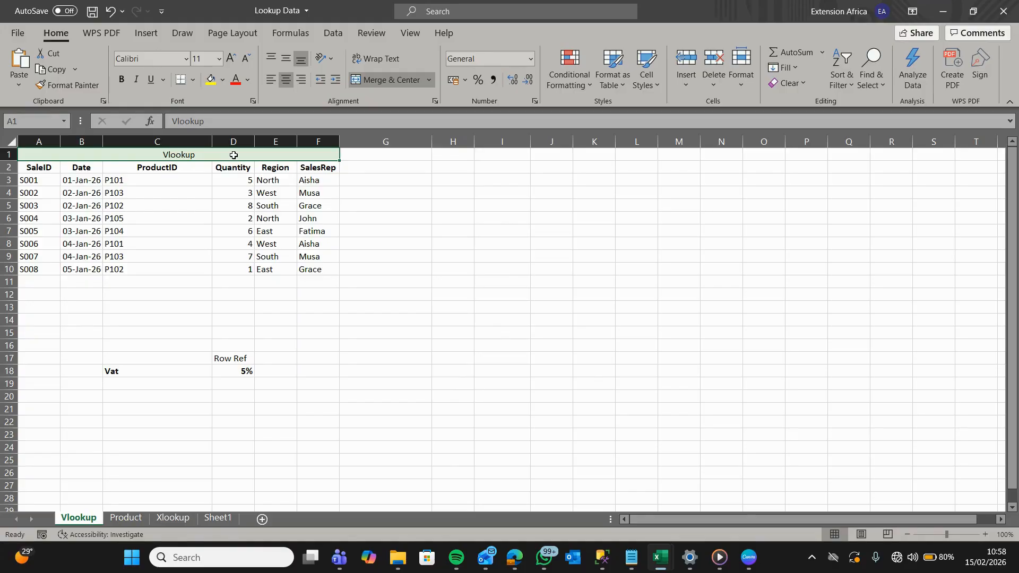
click(268, 180)
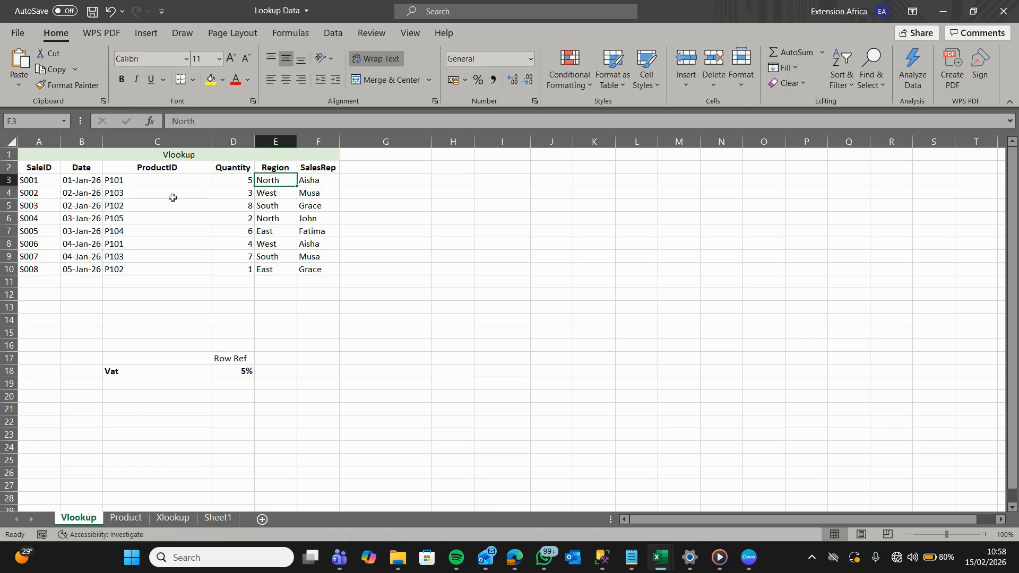
click(156, 176)
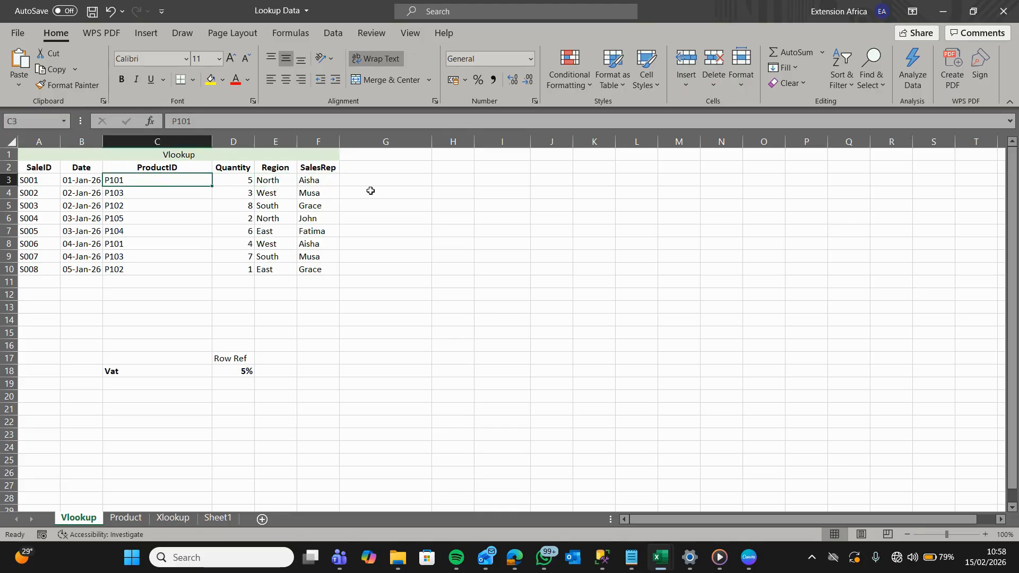
click(375, 182)
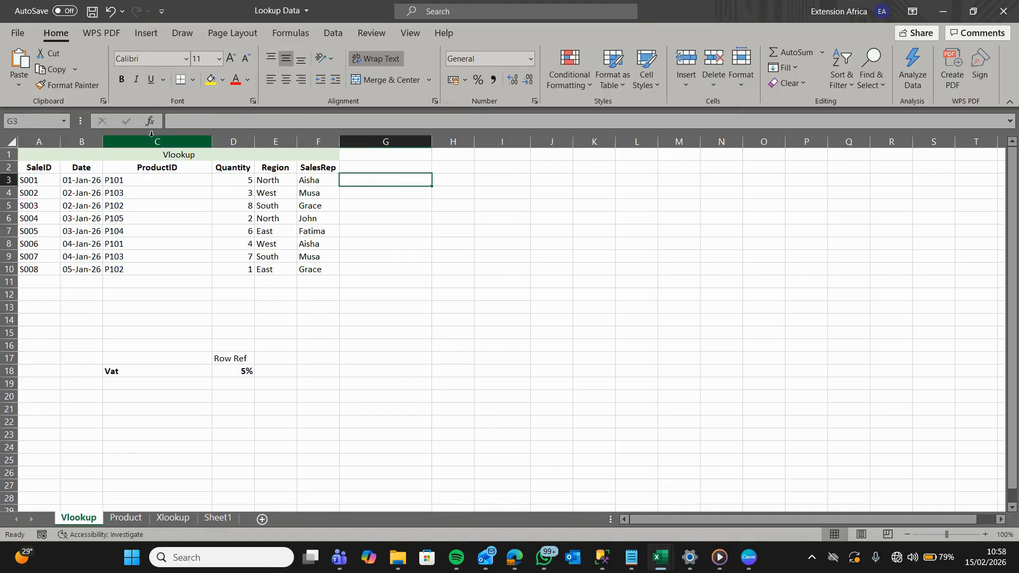
click(182, 139)
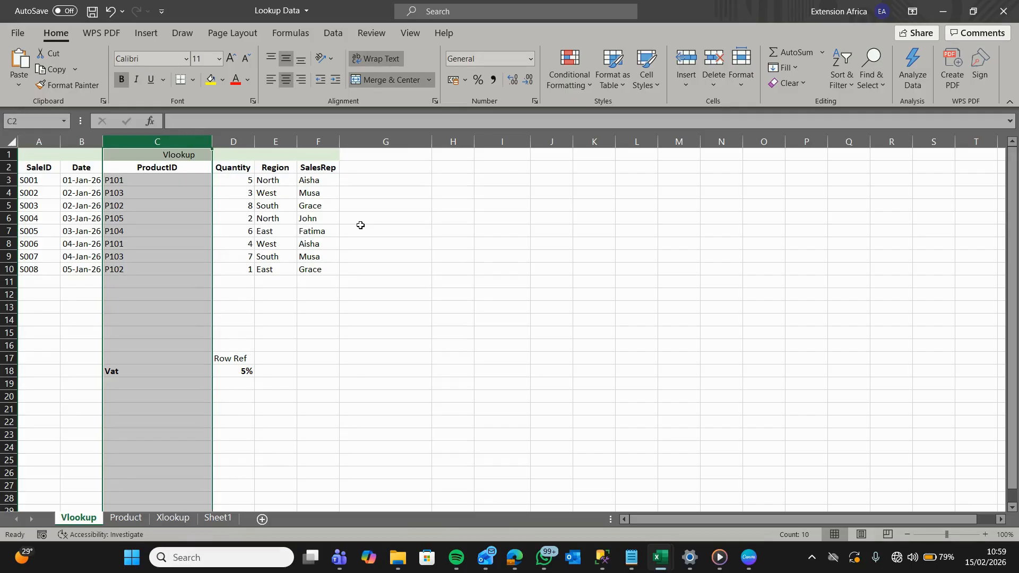
click(402, 184)
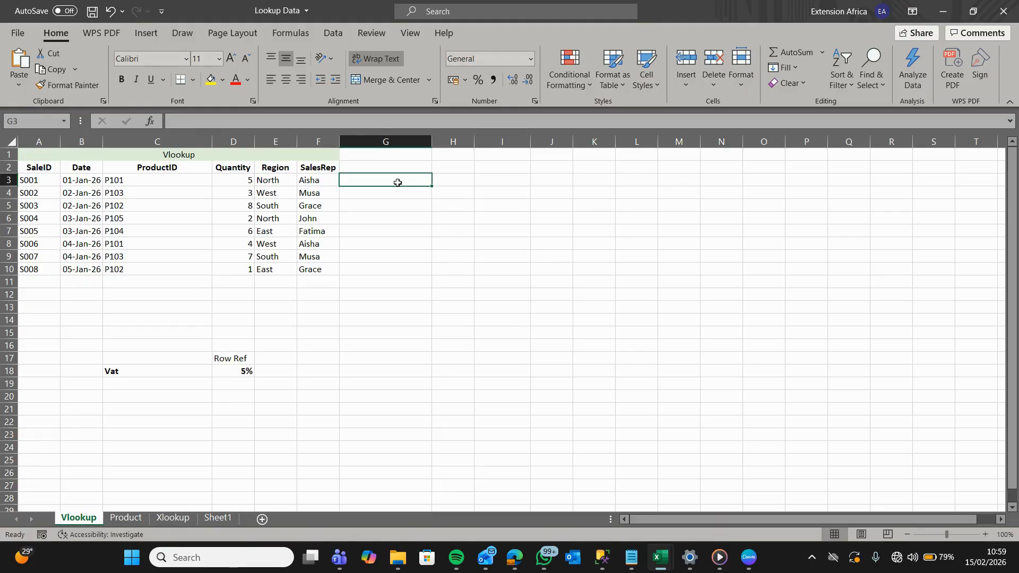
click(46, 139)
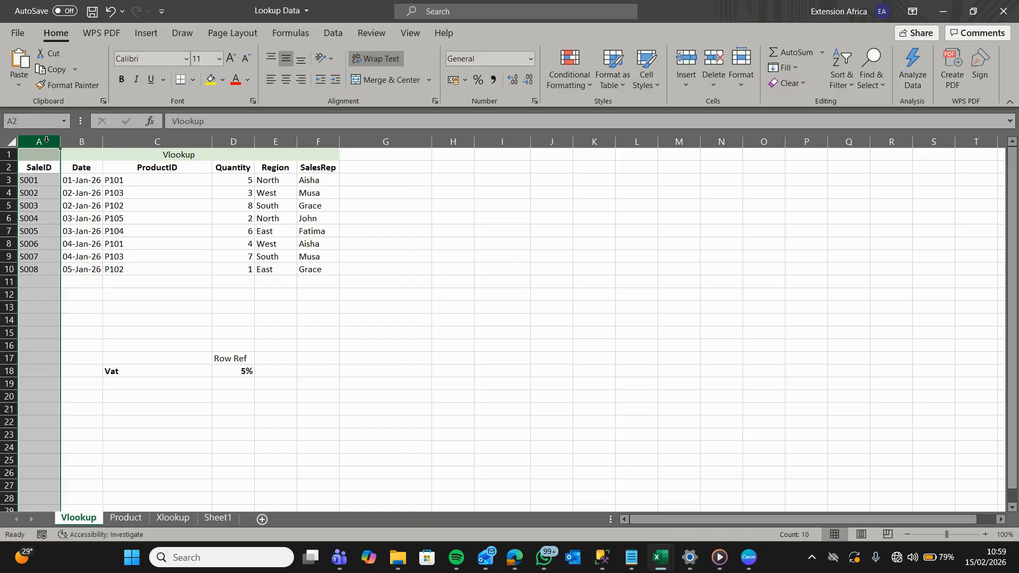
click(325, 139)
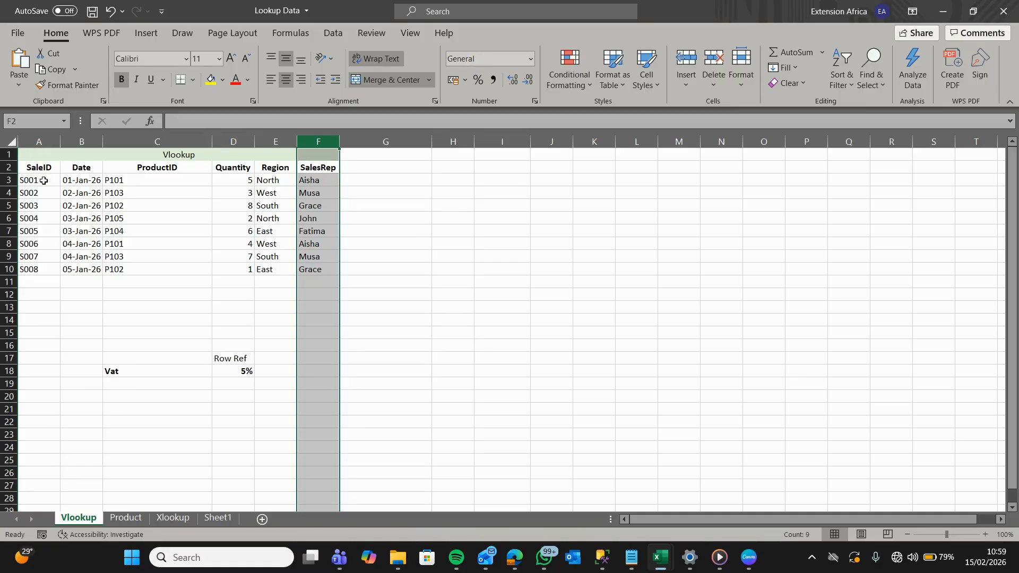
click(4, 180)
click(4, 192)
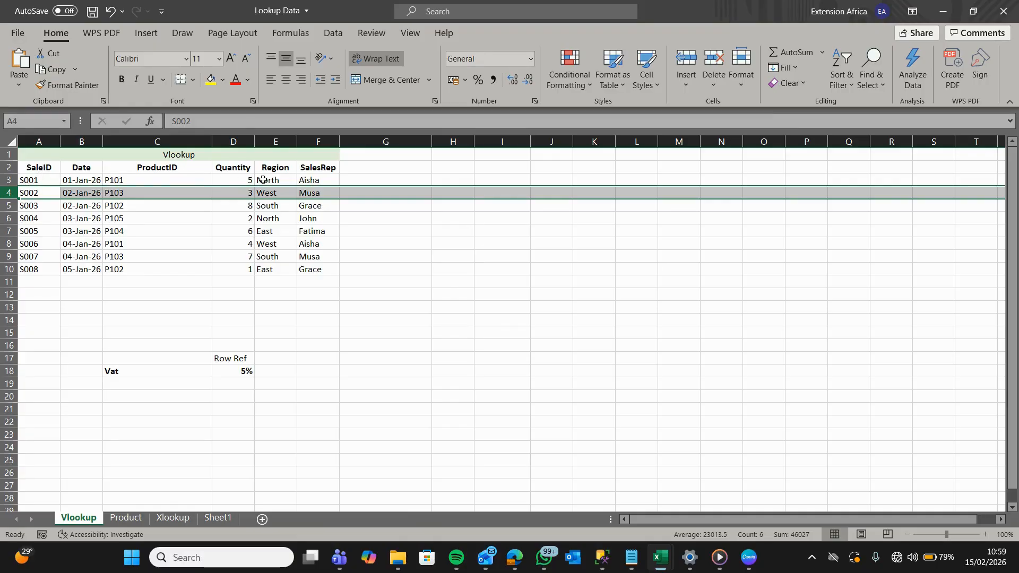
click(322, 208)
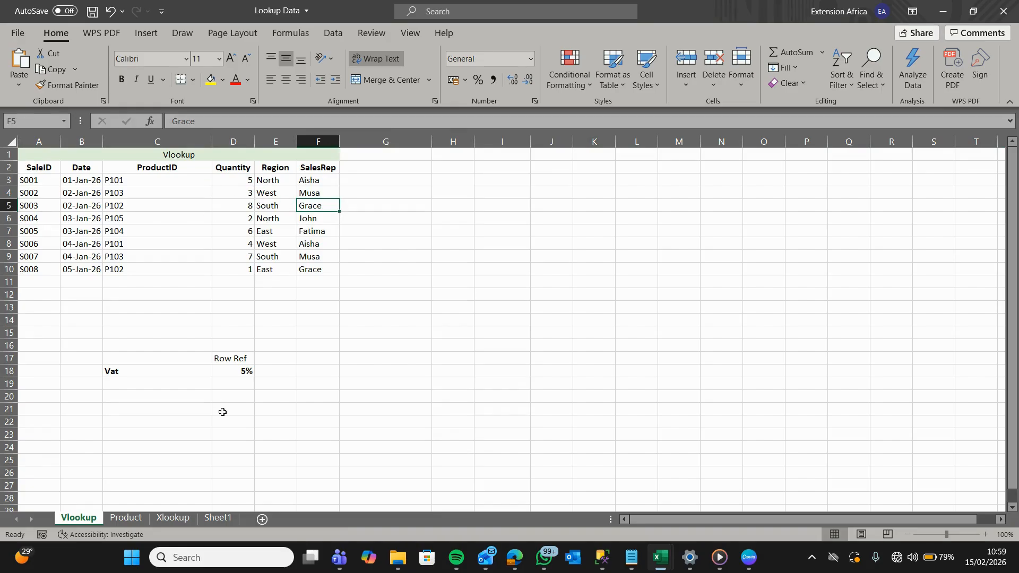
- Examine the product list on the Product sheet, including the P101 row and its product name, and return to the Vlookup sheet
click(126, 520)
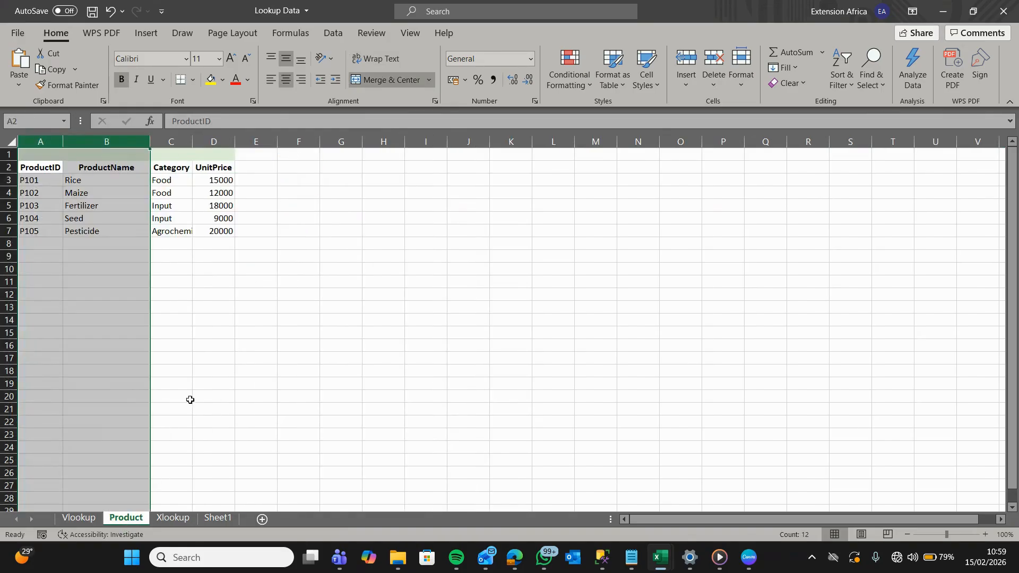
click(214, 346)
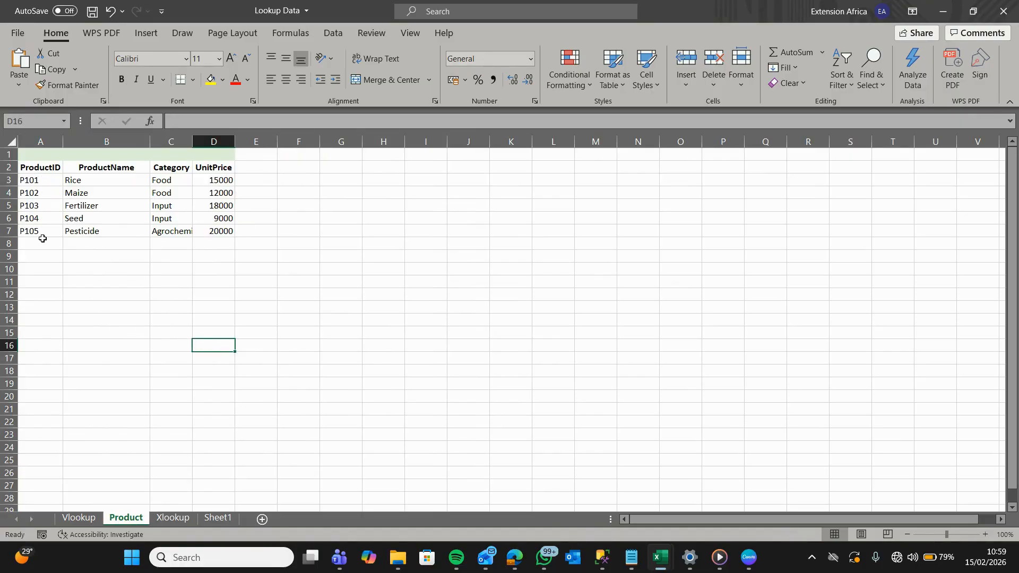
click(8, 181)
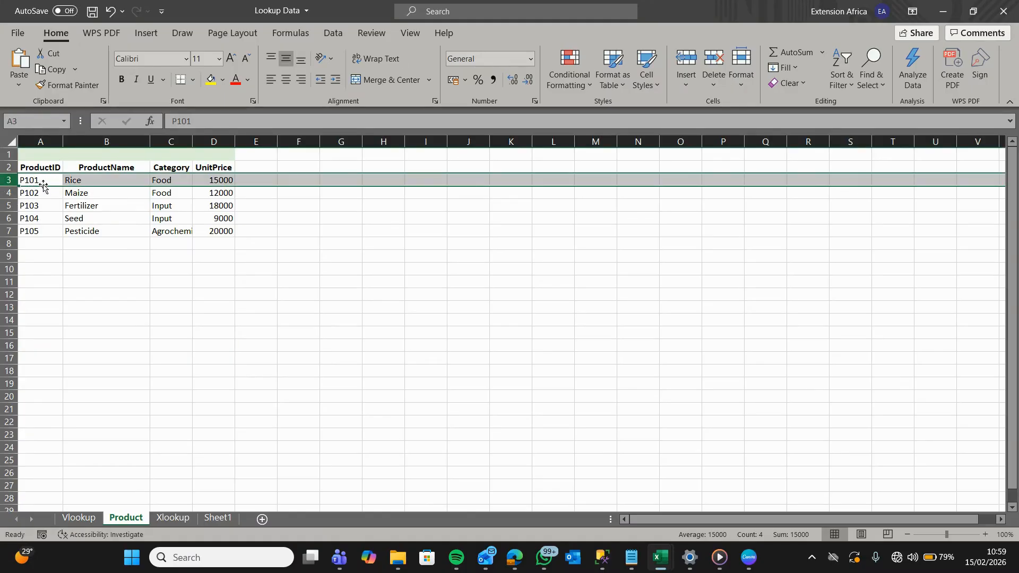
click(98, 182)
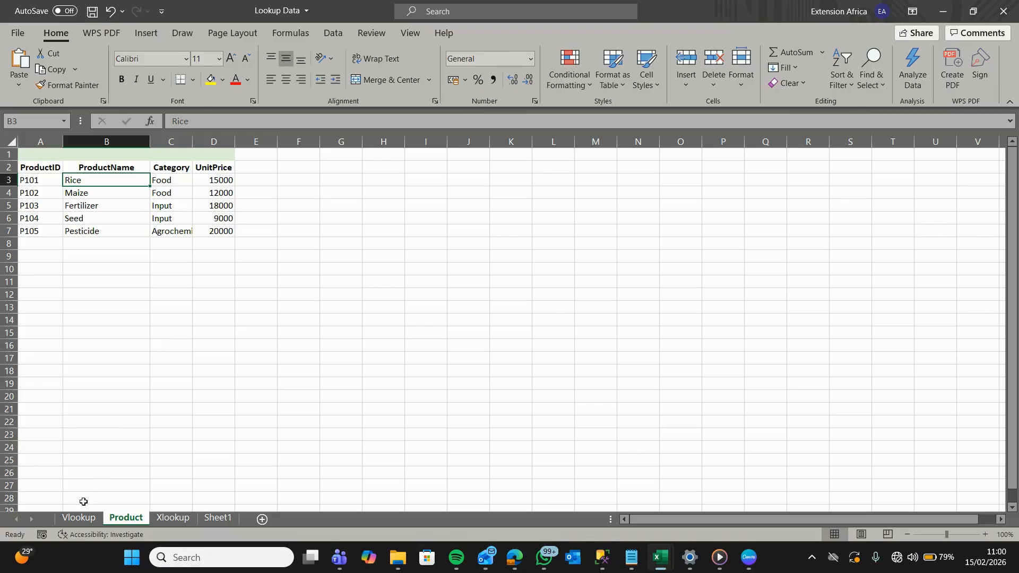
click(78, 518)
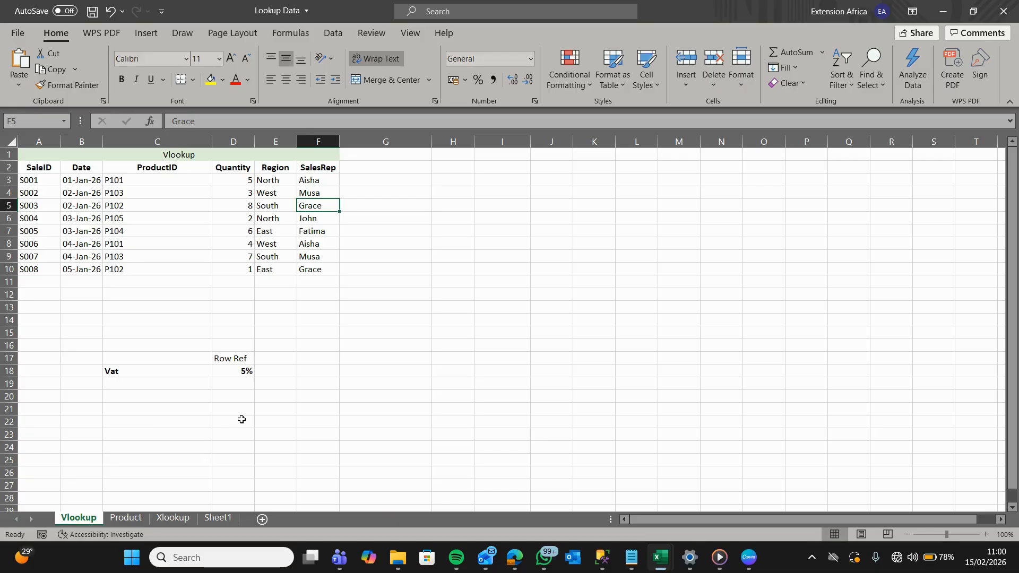
- Start a VLOOKUP formula in G3 with the first sale's product ID in C3 as the lookup value
click(397, 194)
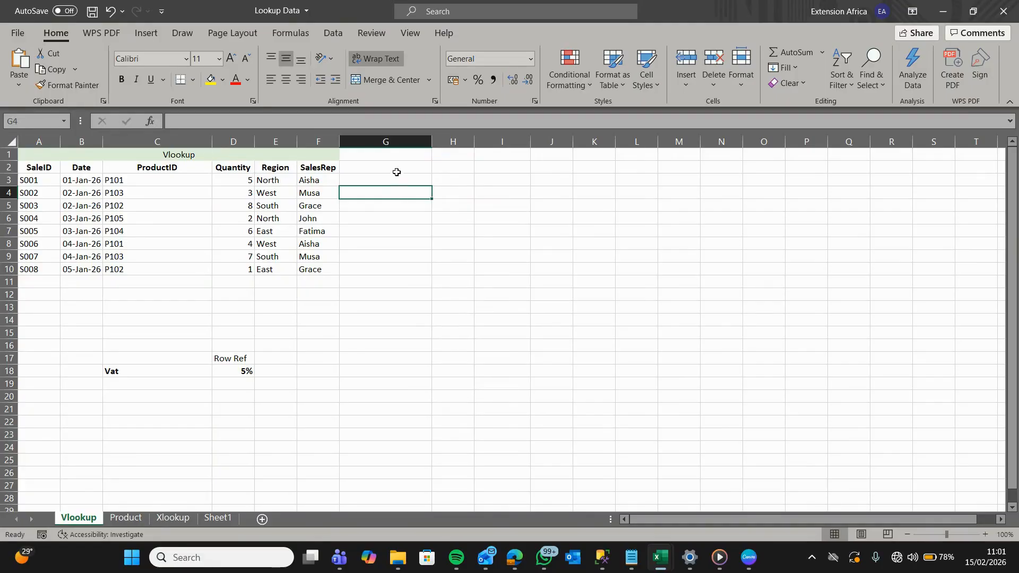
click(400, 173)
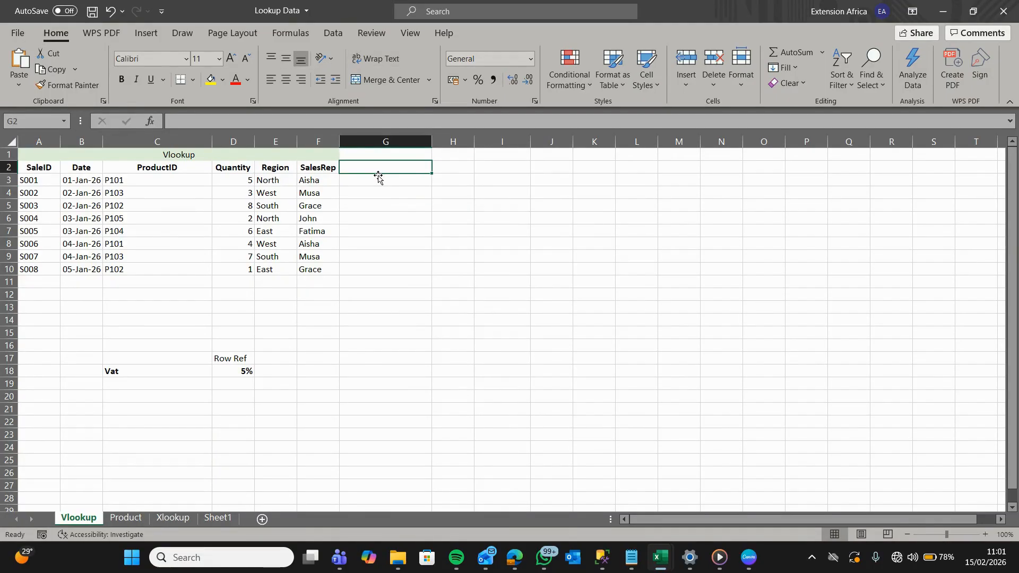
click(155, 184)
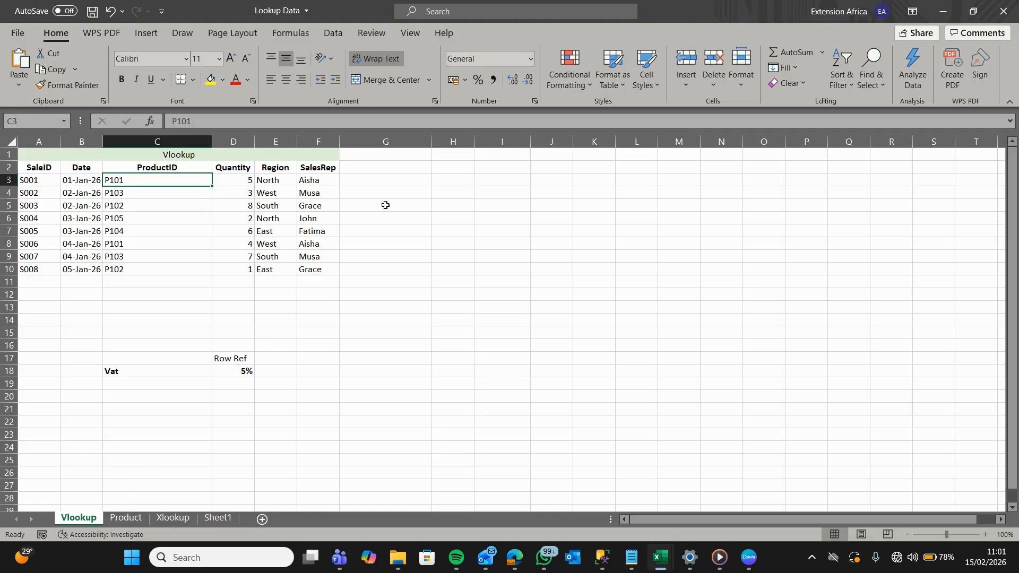
click(410, 183)
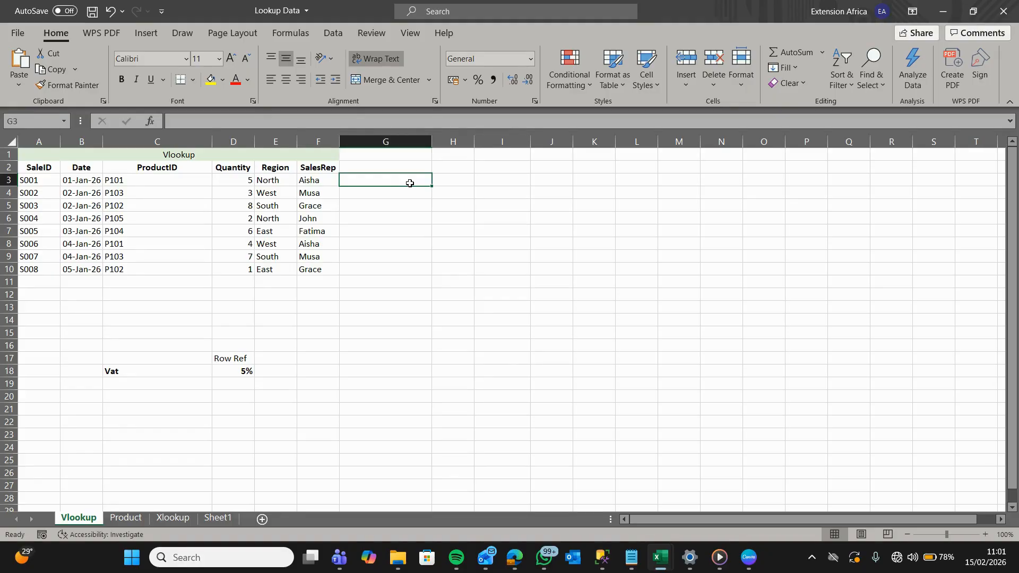
text(=)
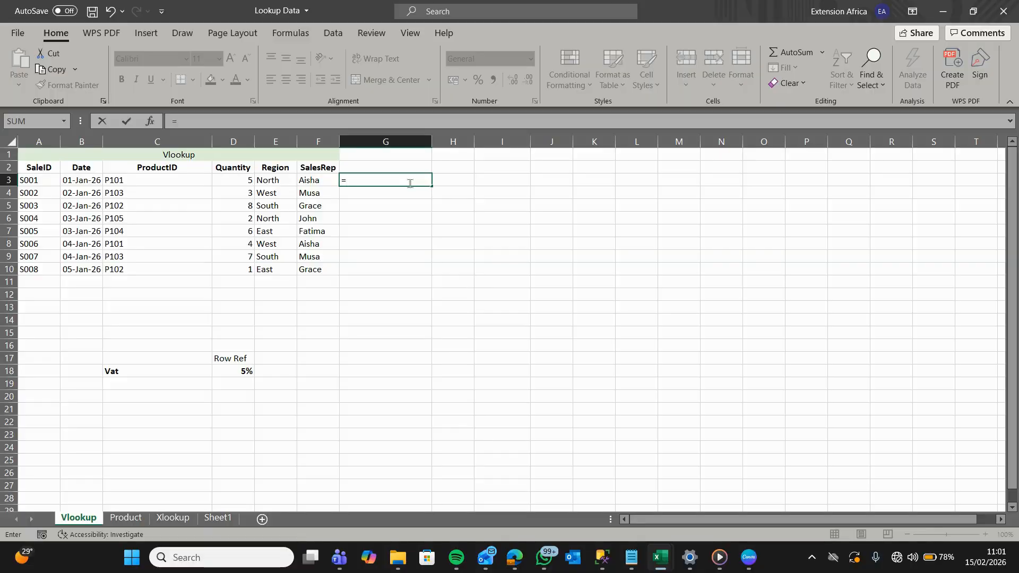
text(Vl)
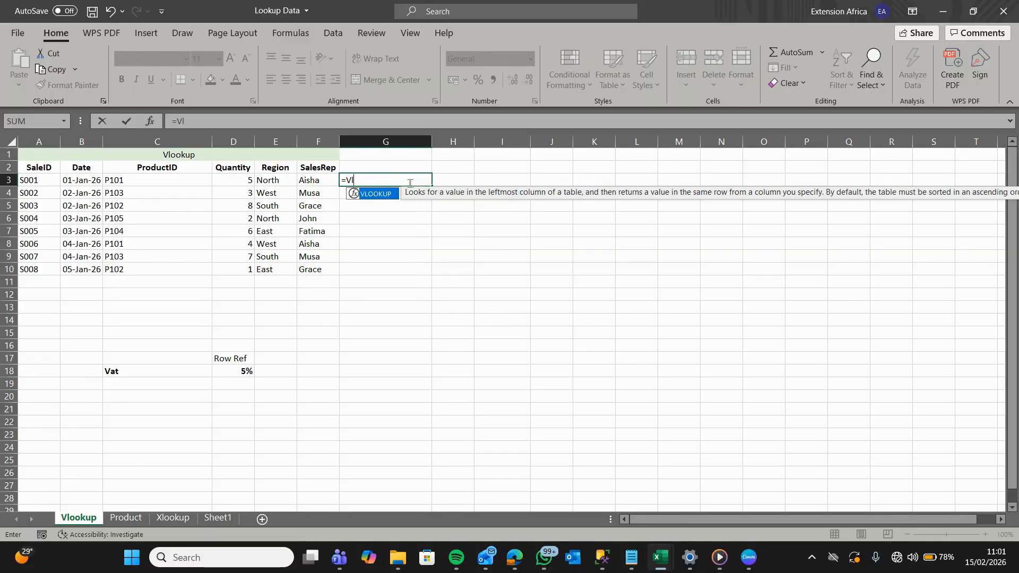
key(Tab)
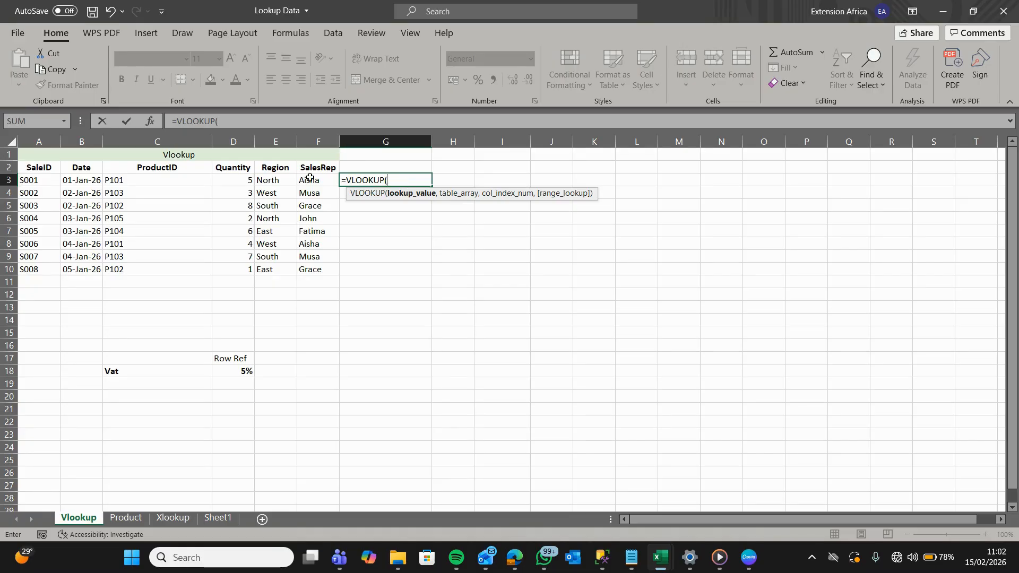
click(175, 181)
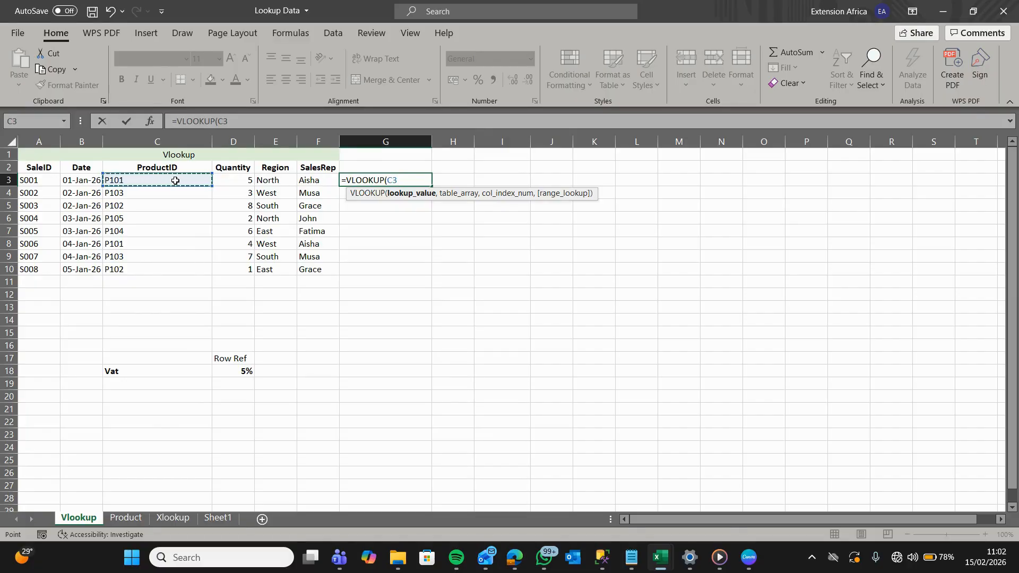
text(,)
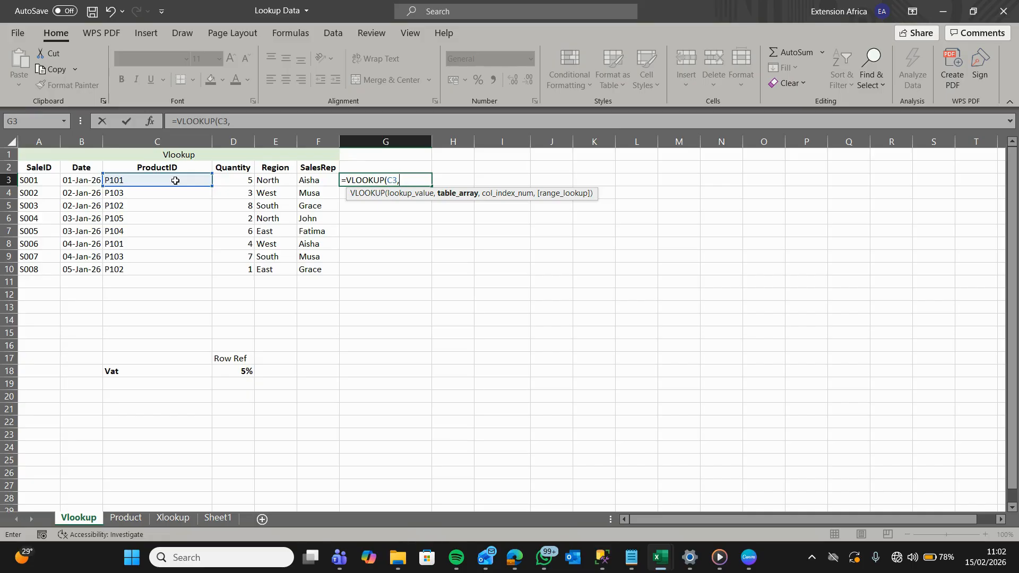
- Set the formula's table array to the range A3:D7 on the Product sheet
click(125, 522)
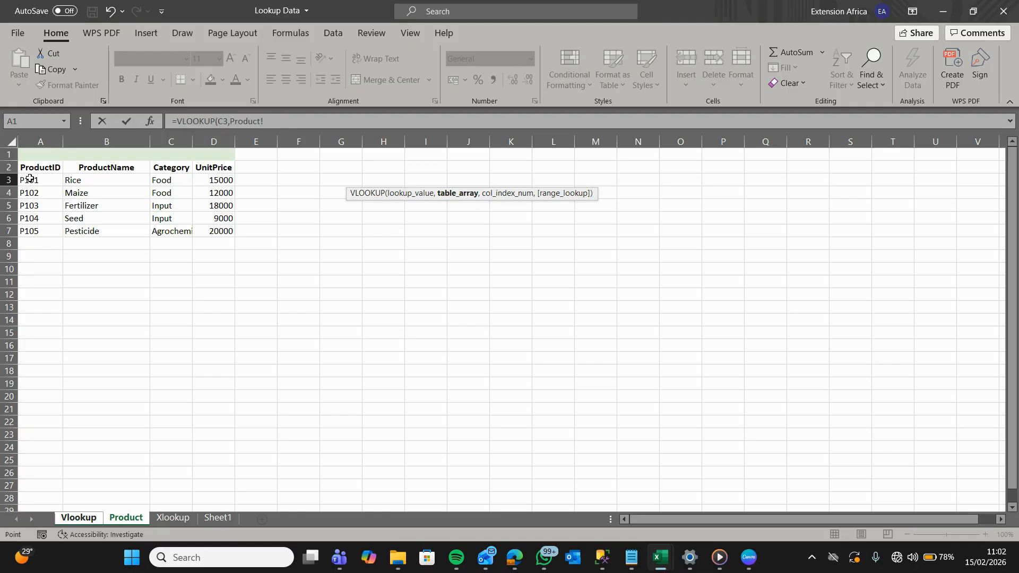
click(30, 179)
key(shift+Down)
key(shift+Down)
key(shift+Down)
key(shift+Down)
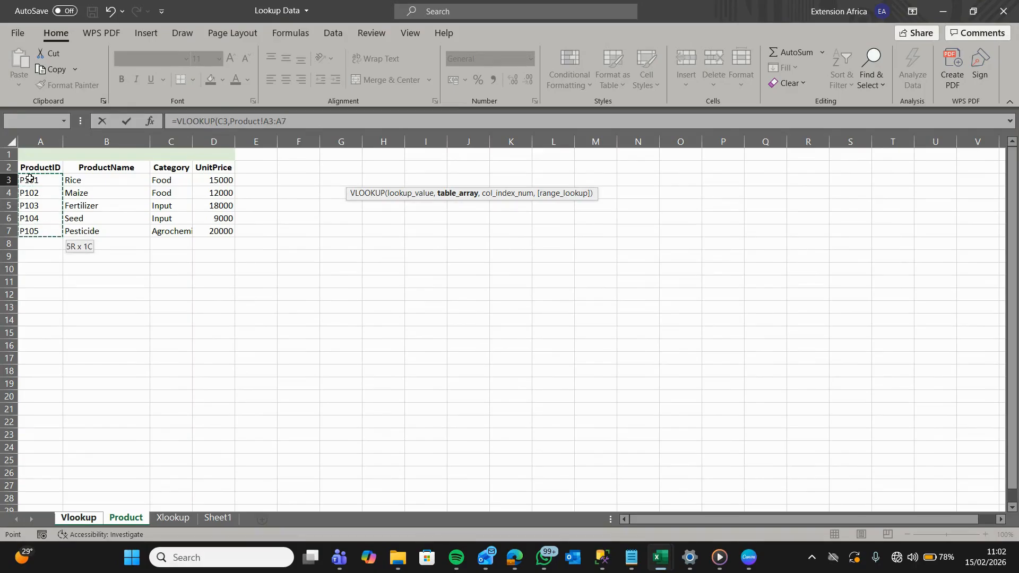
key(shift+Right)
key(shift+Right)
key(shift+Right)
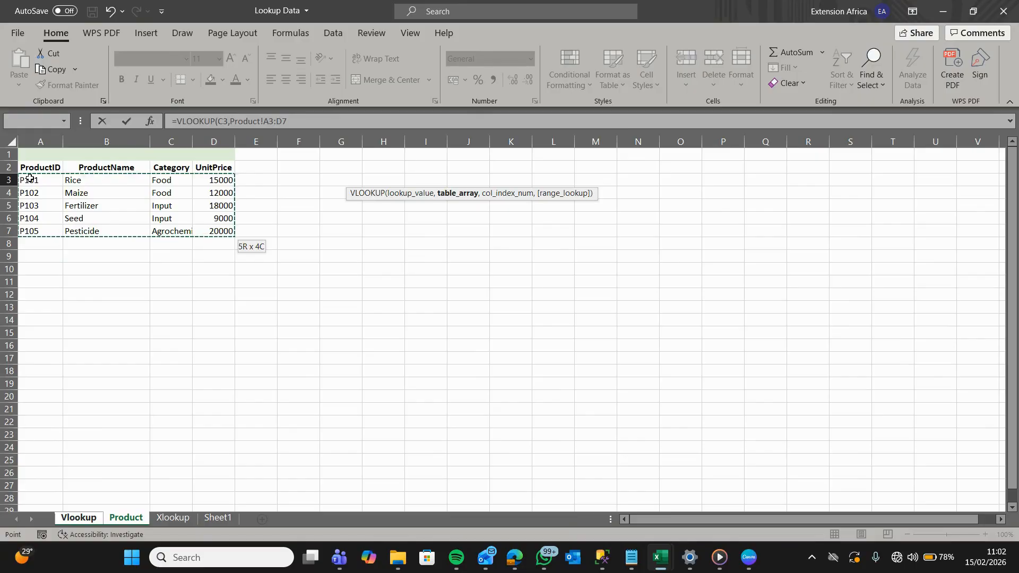
text(,)
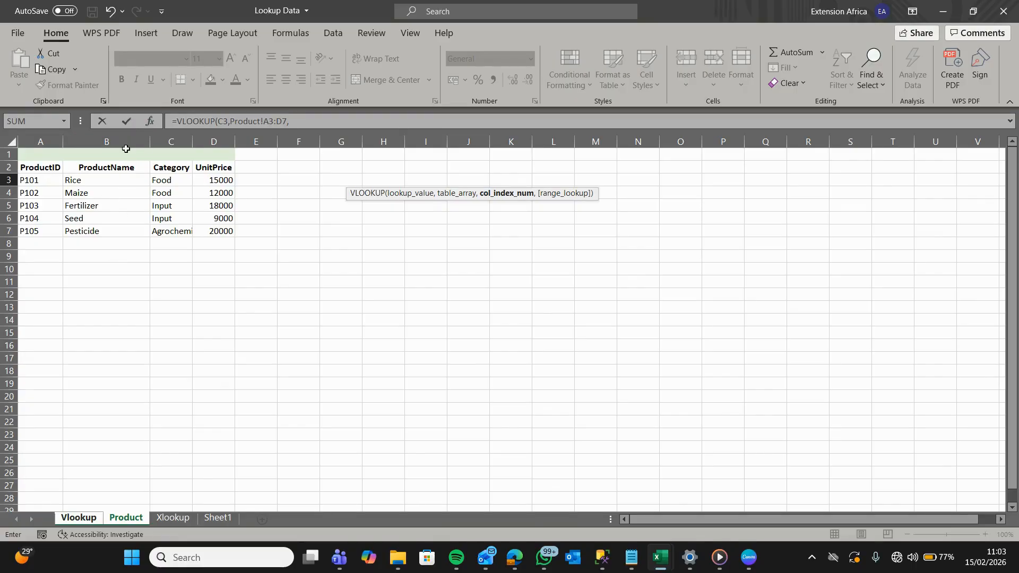
- Complete the VLOOKUP formula with column index 2 and FALSE for an exact match
click(296, 121)
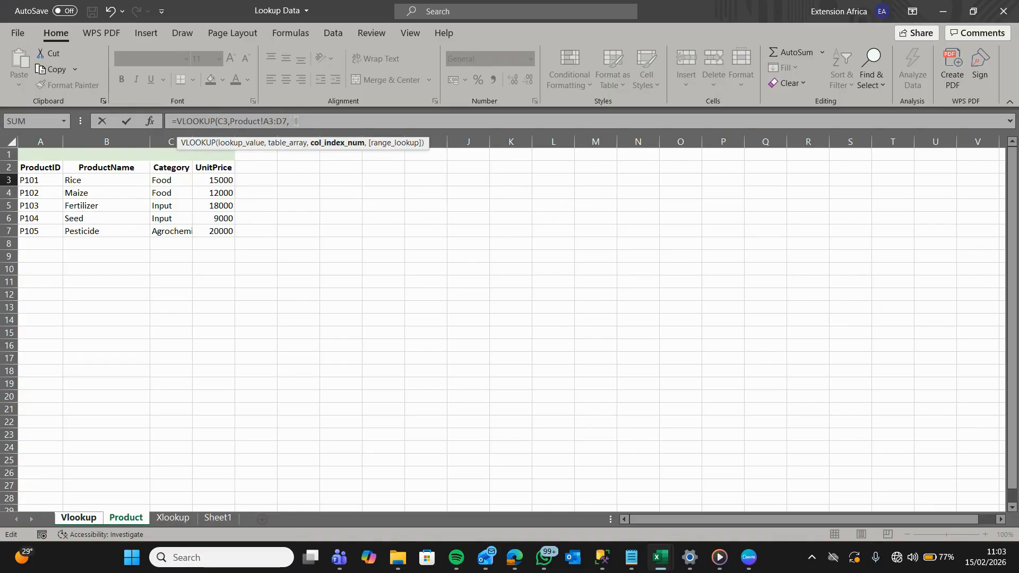
text(2,)
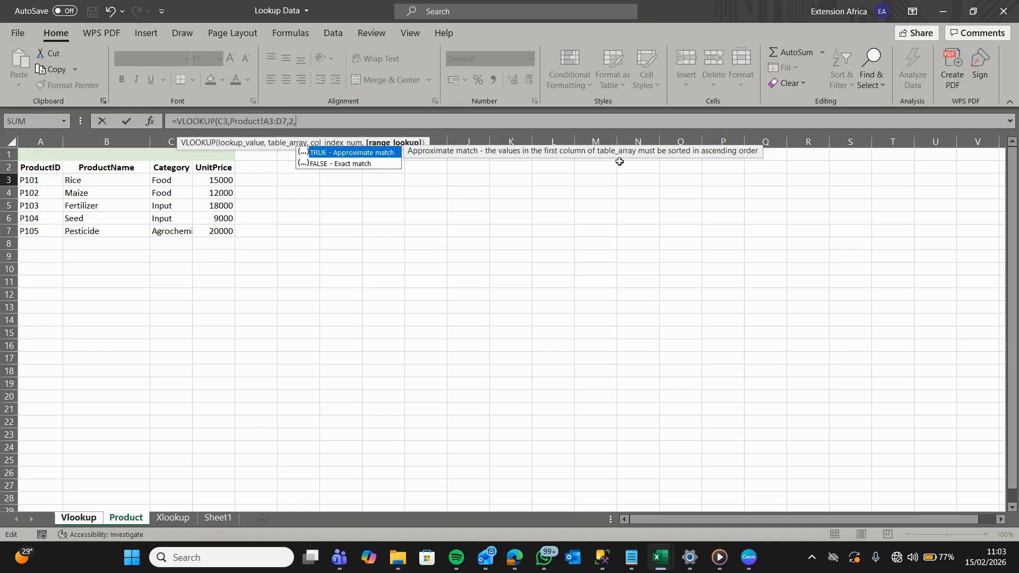
click(383, 164)
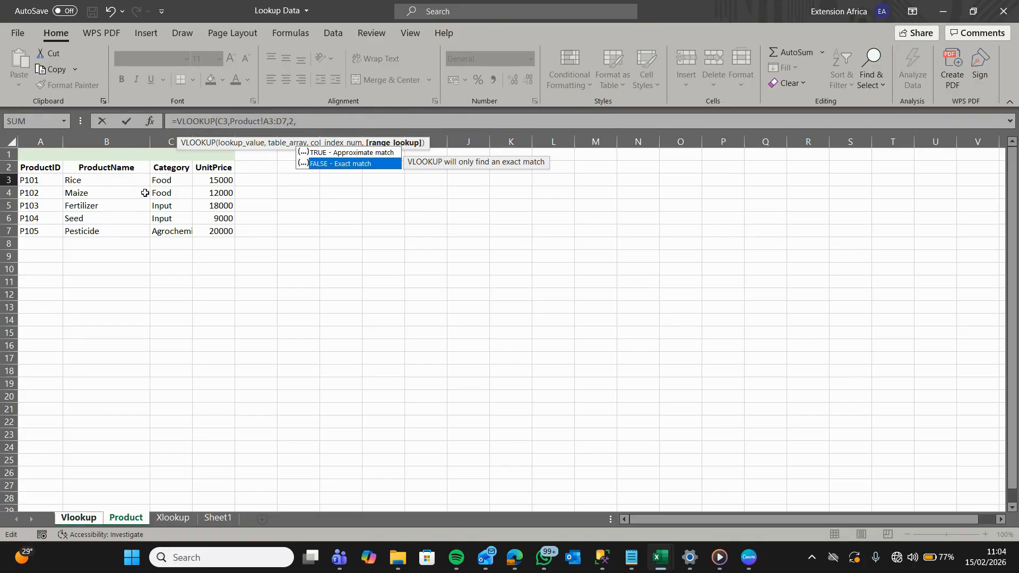
key(Tab)
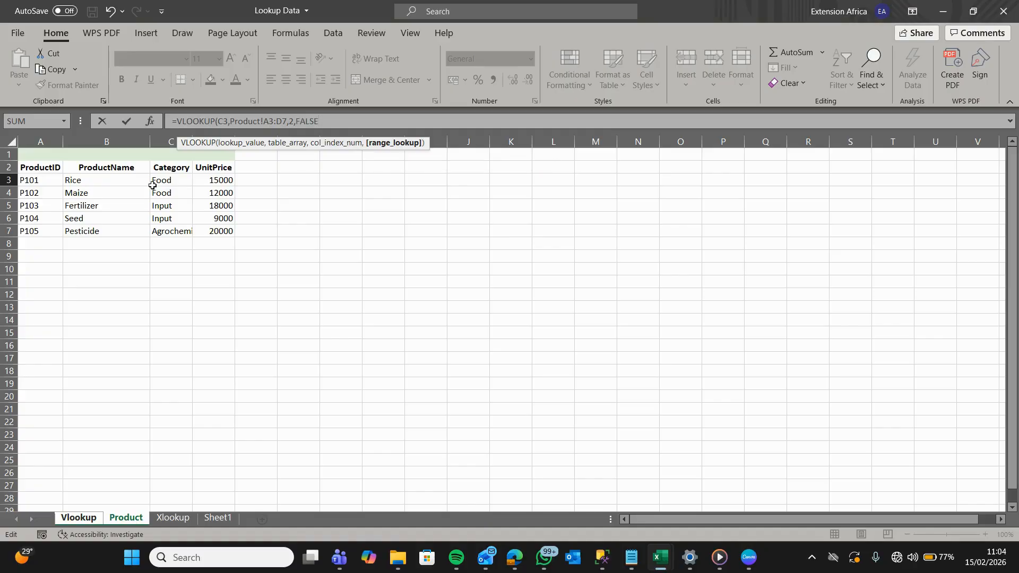
key(Return)
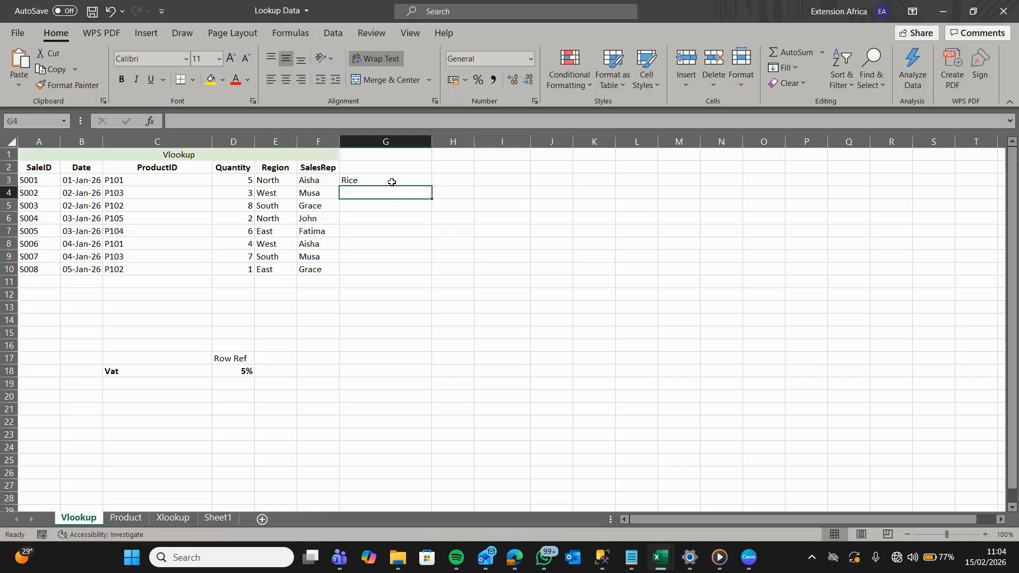
- Fill the VLOOKUP formula in G3 down through G10
click(392, 182)
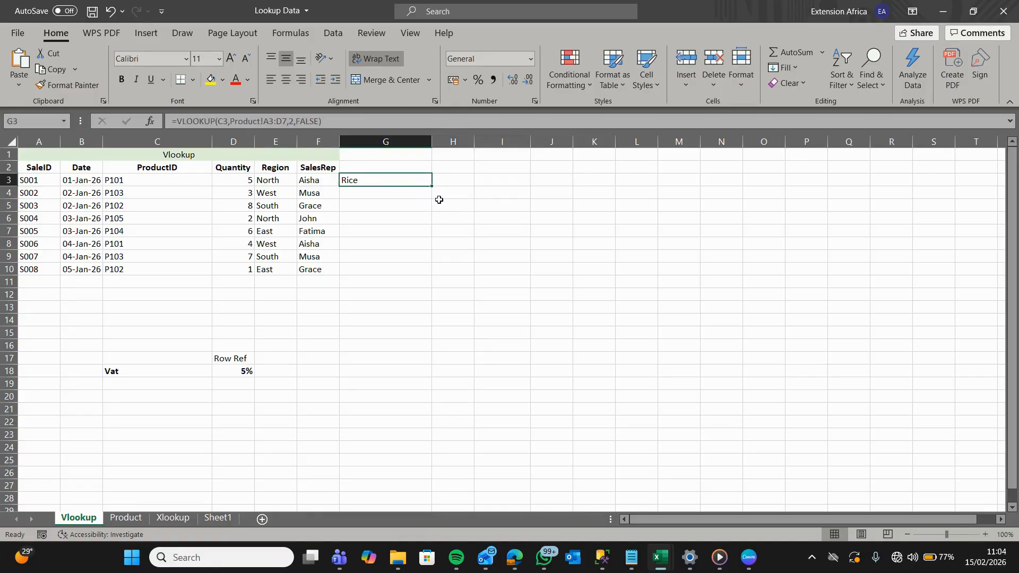
double_click(429, 186)
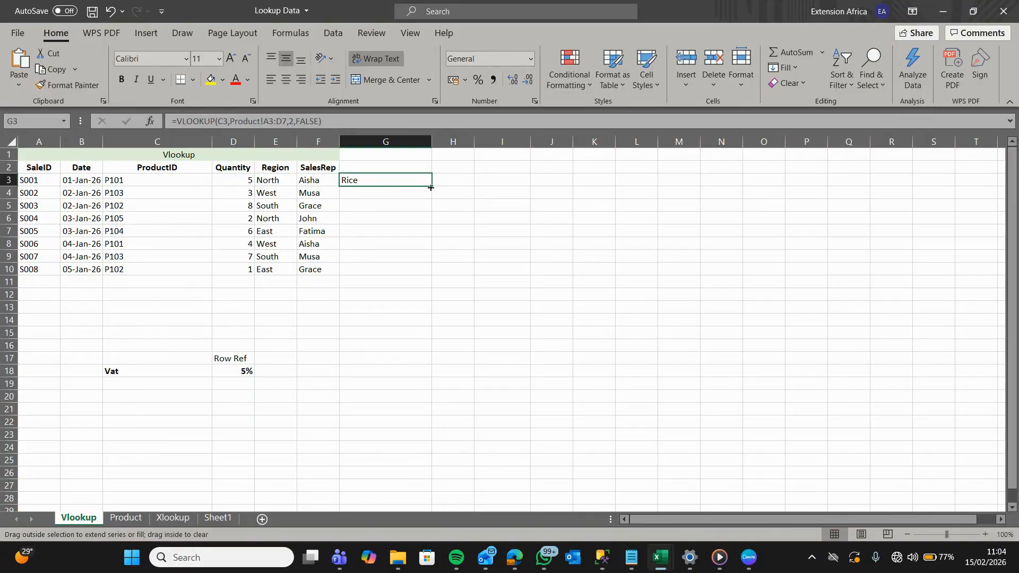
- Examine how the table array range shifts in the filled formulas of column G, comparing the error rows with G3
click(391, 205)
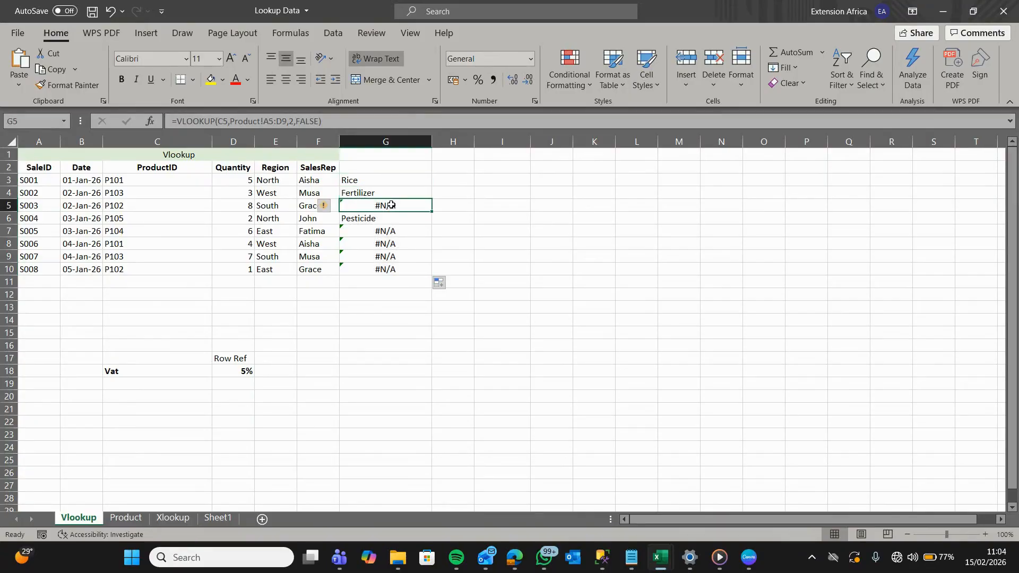
click(373, 233)
click(373, 245)
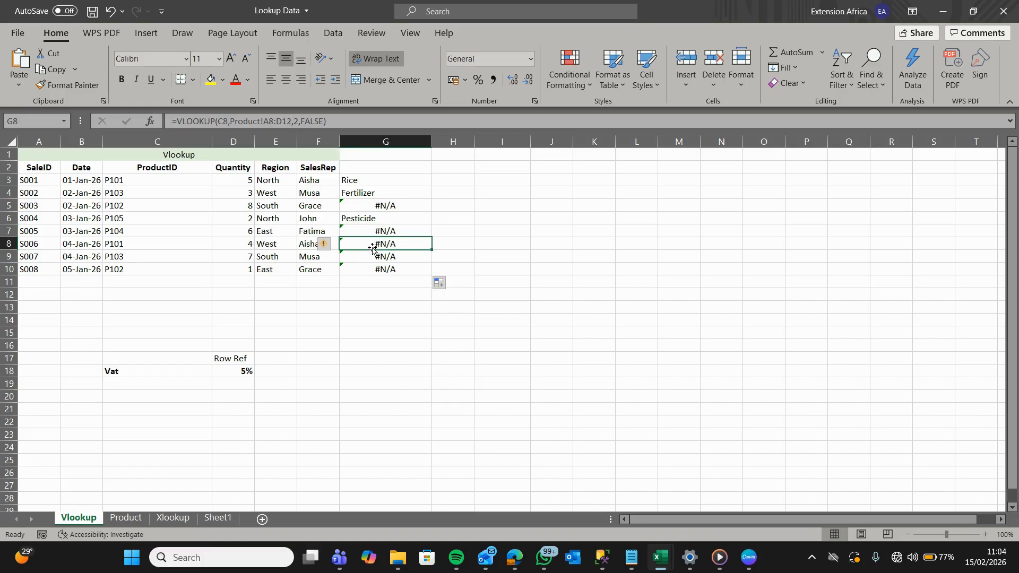
click(383, 207)
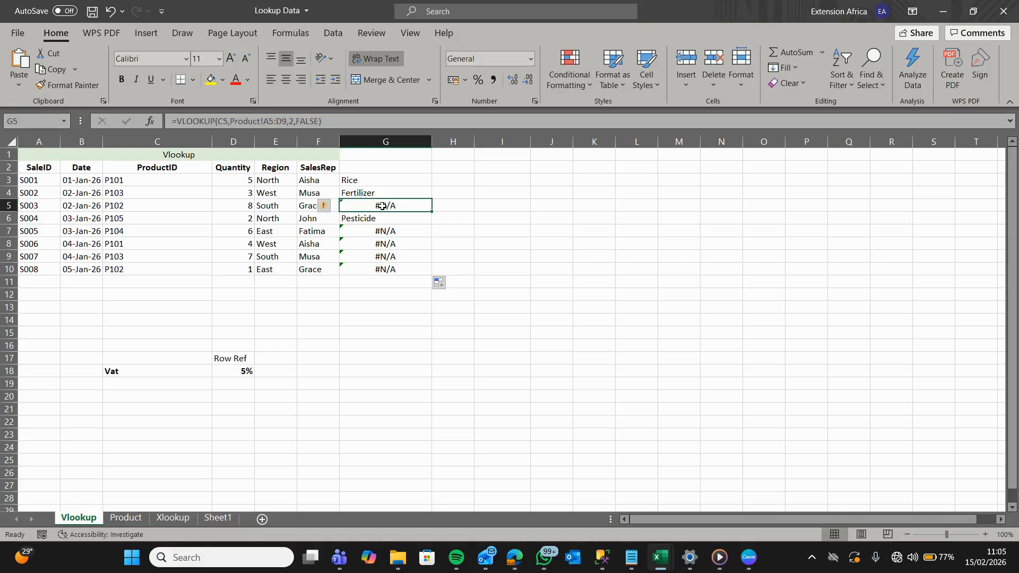
click(366, 236)
click(359, 254)
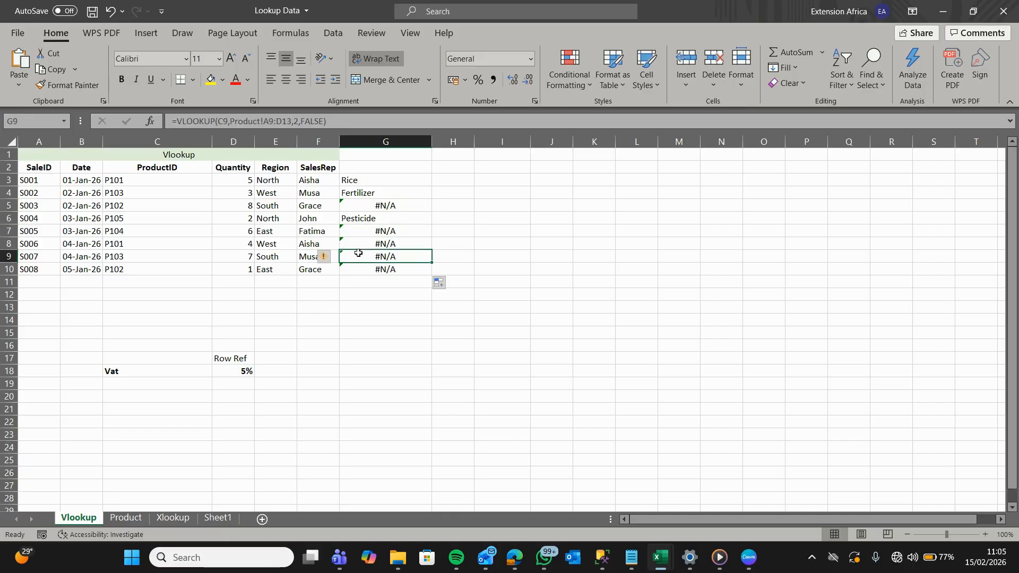
click(405, 181)
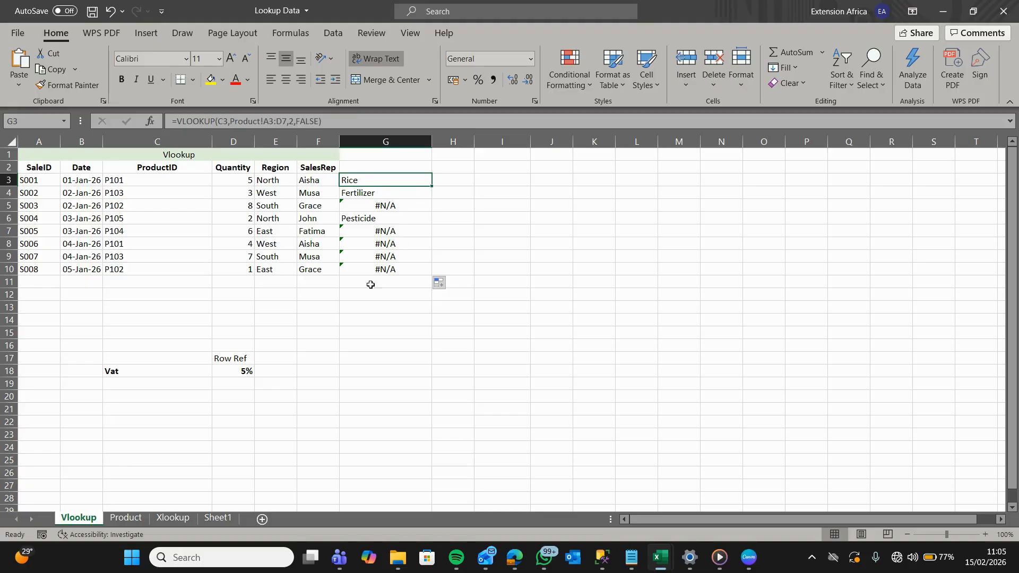
click(391, 141)
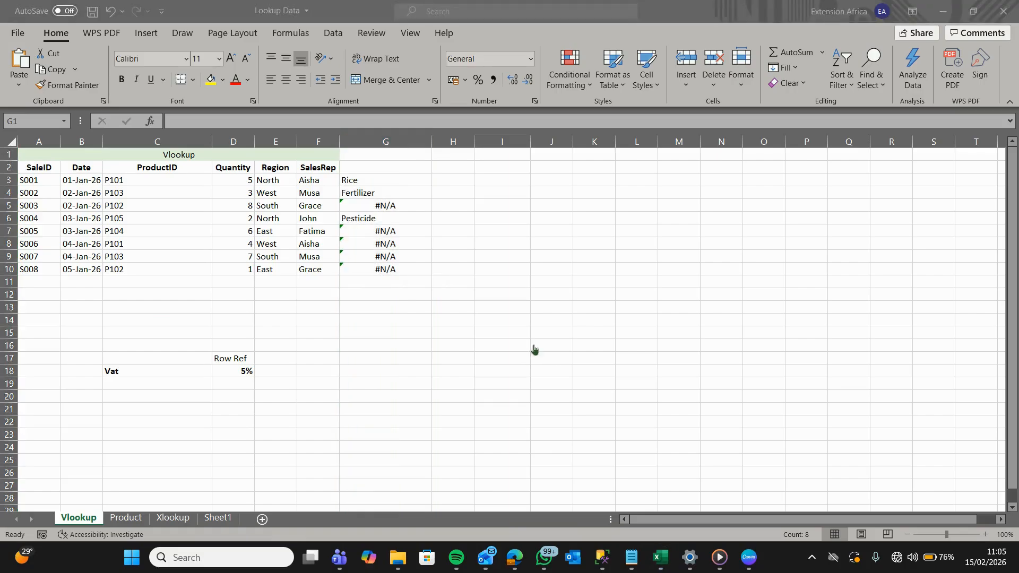
- Enter the header "Product Name" in H2
click(448, 168)
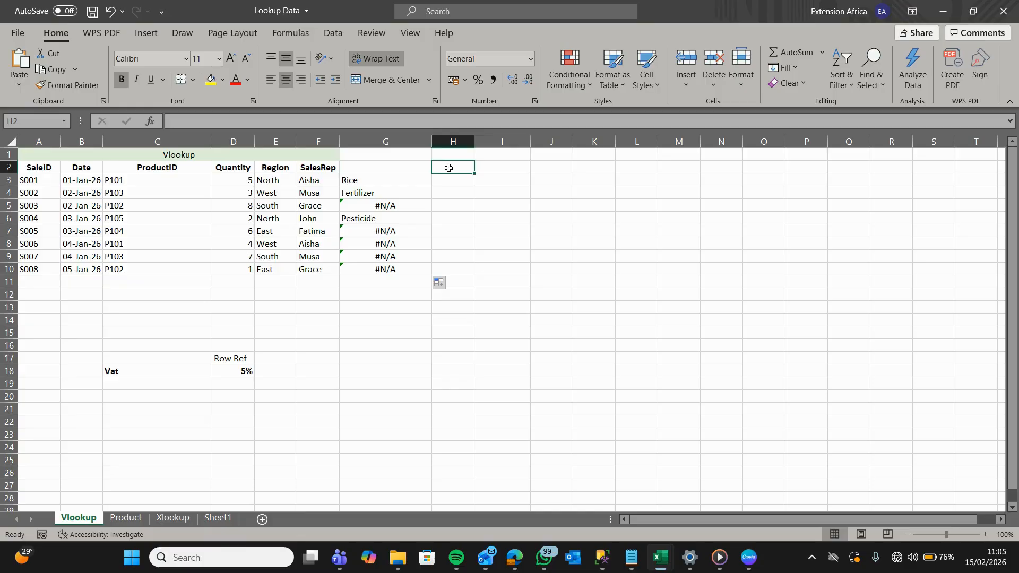
text(Pr)
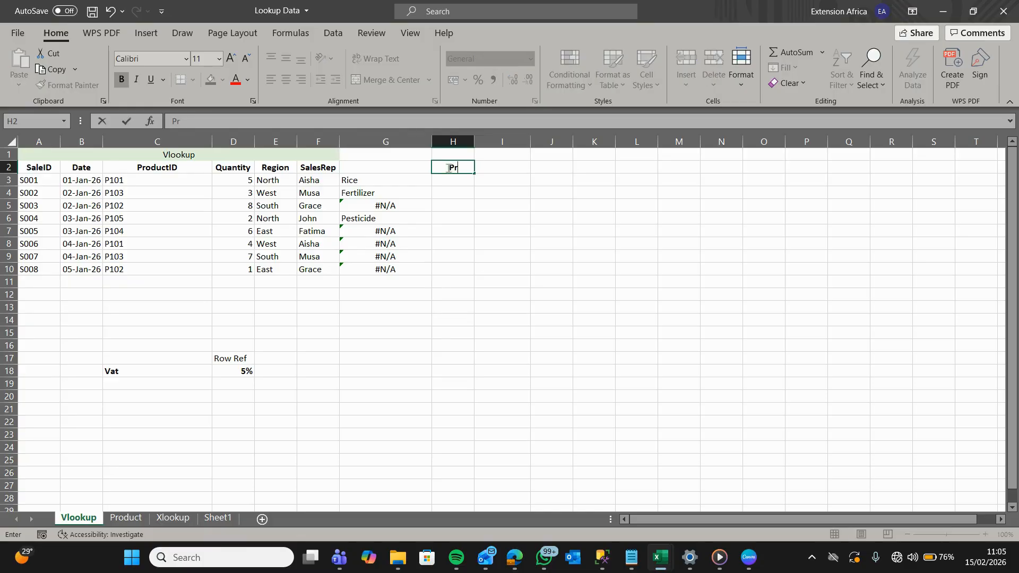
text(oduct Name)
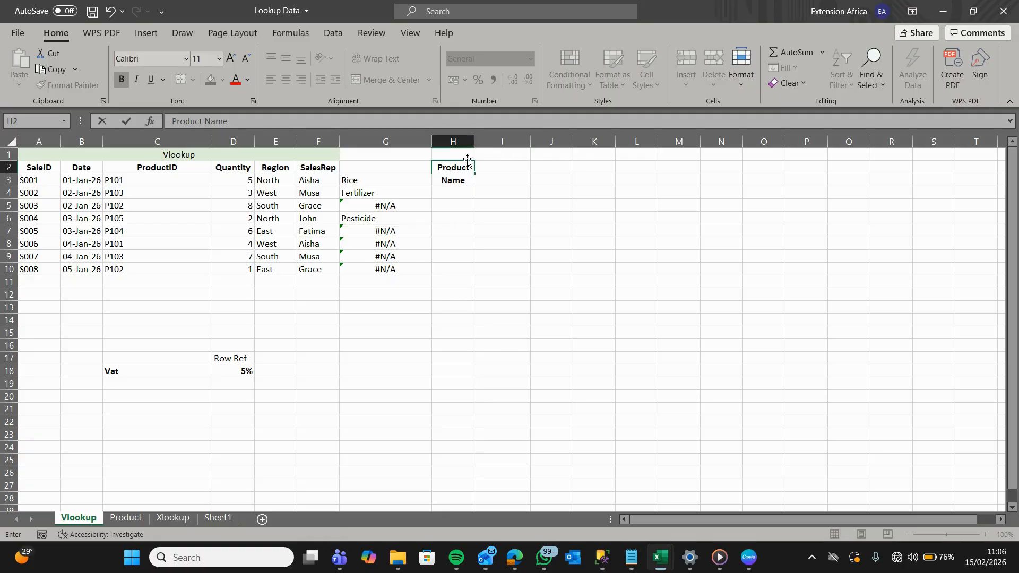
key(Return)
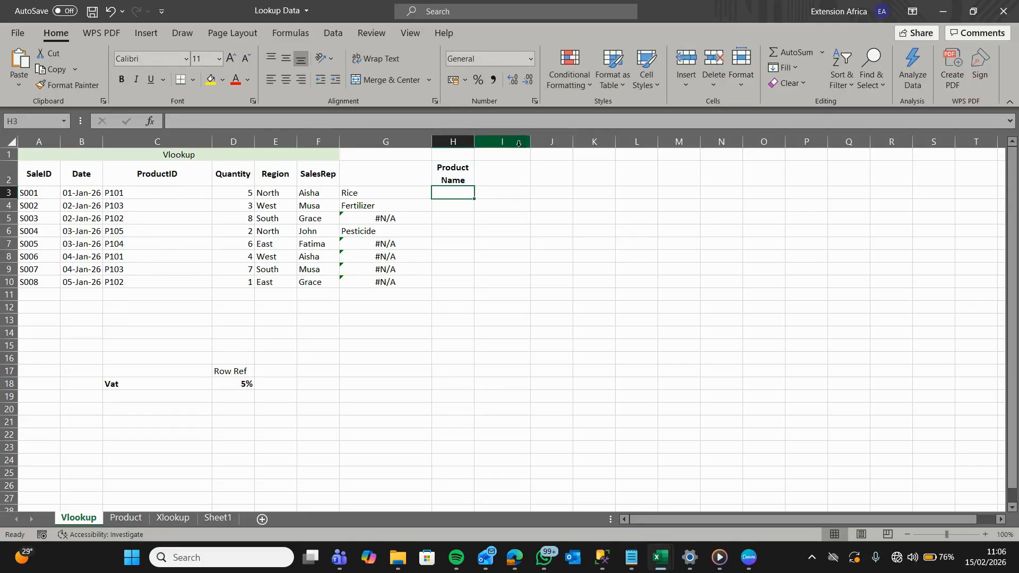
- Widen column H to fit its header on one line and turn off text wrapping for H2
drag(474, 142, 505, 143)
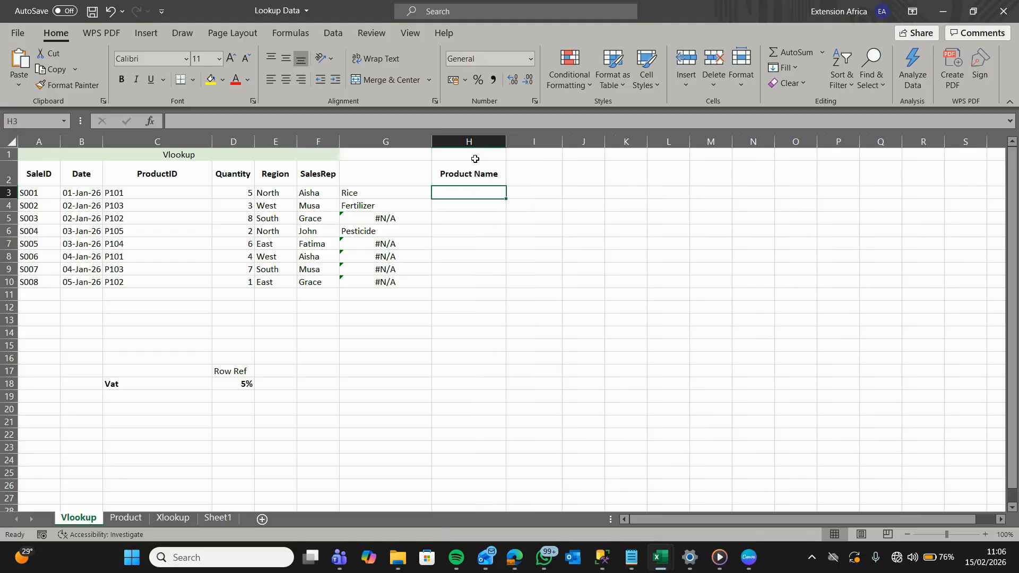
click(474, 171)
click(386, 61)
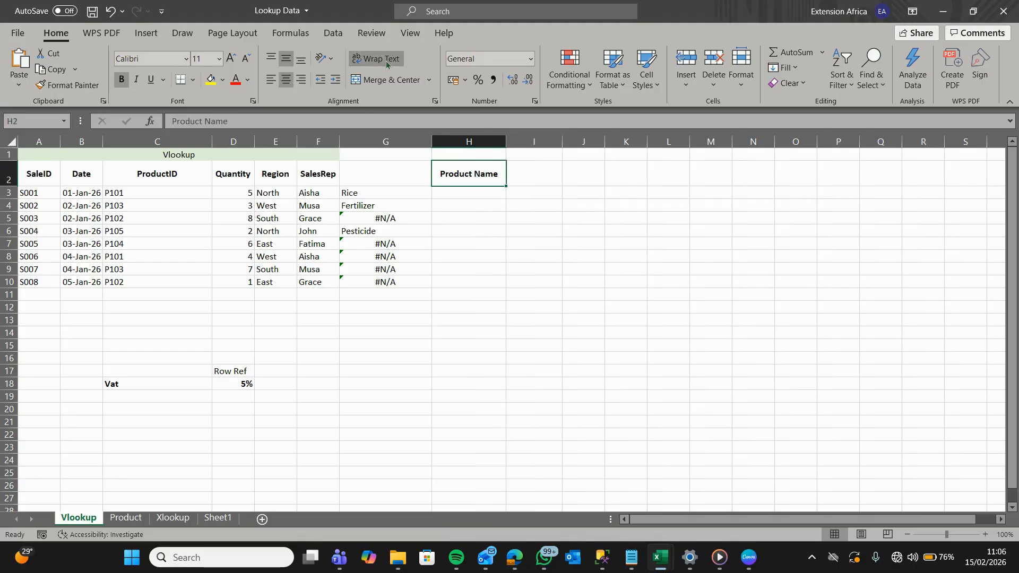
- Start a VLOOKUP formula in H3 with the product ID in C3 as the lookup value
click(453, 181)
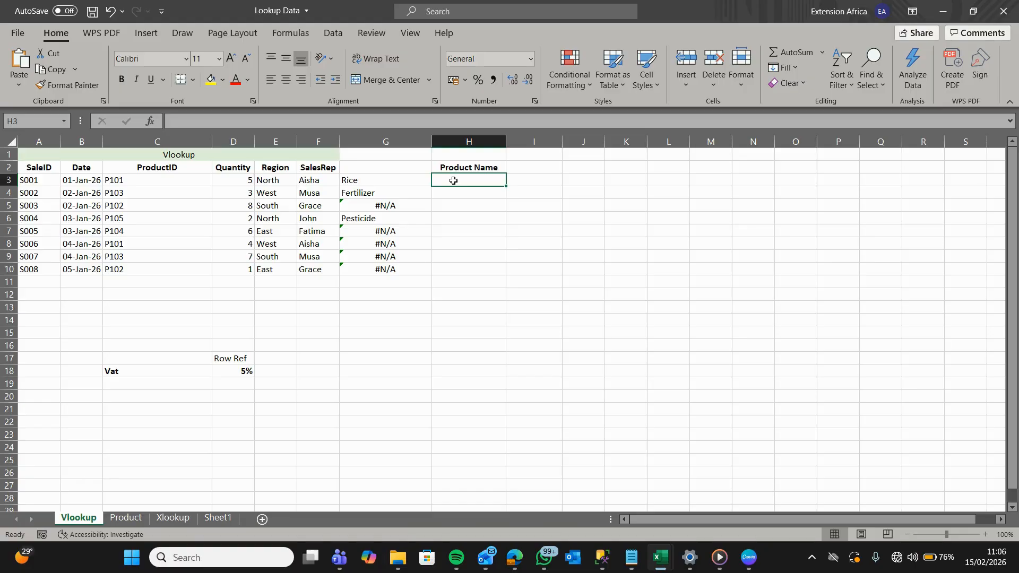
text(=Vl)
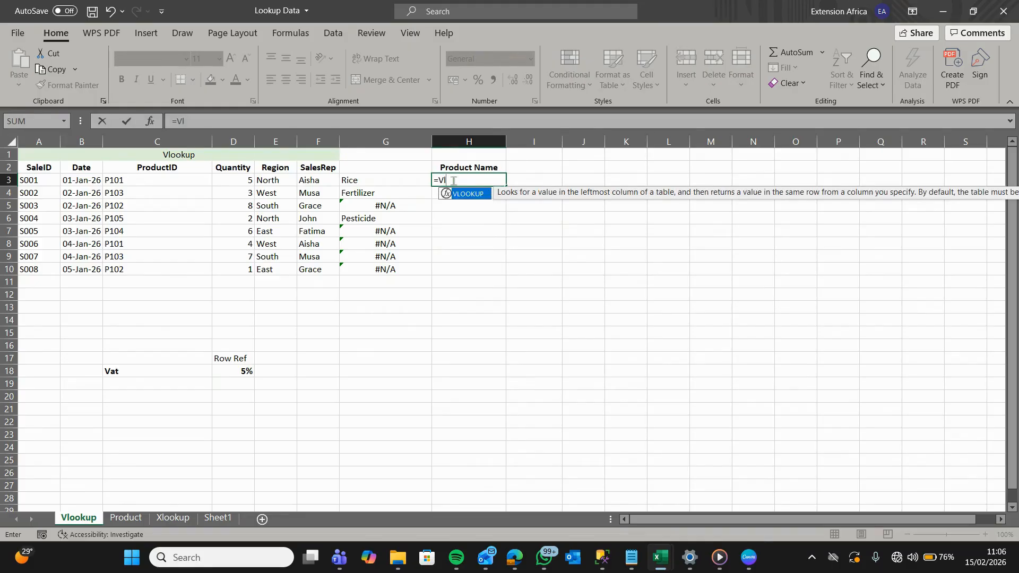
key(Tab)
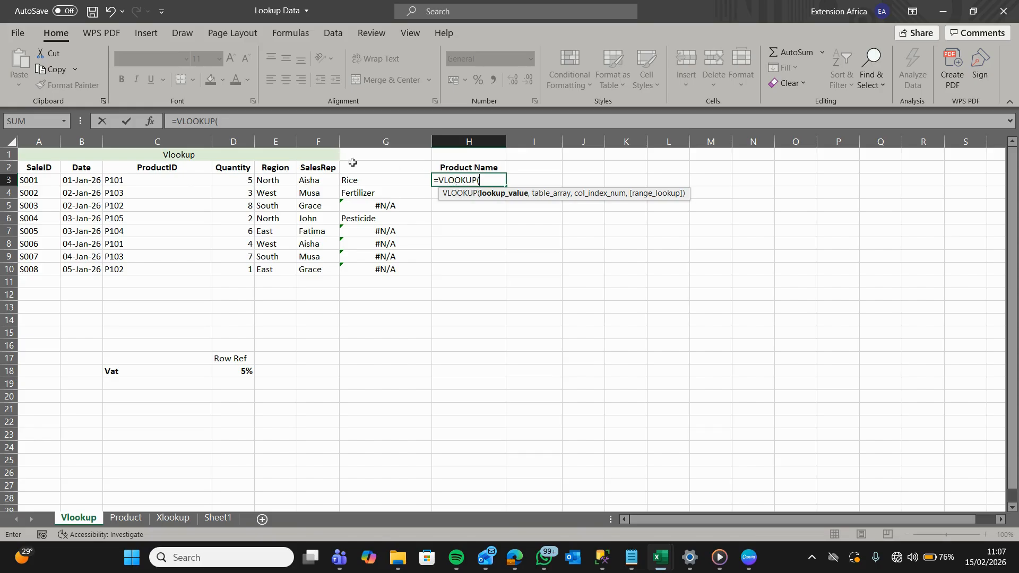
click(146, 182)
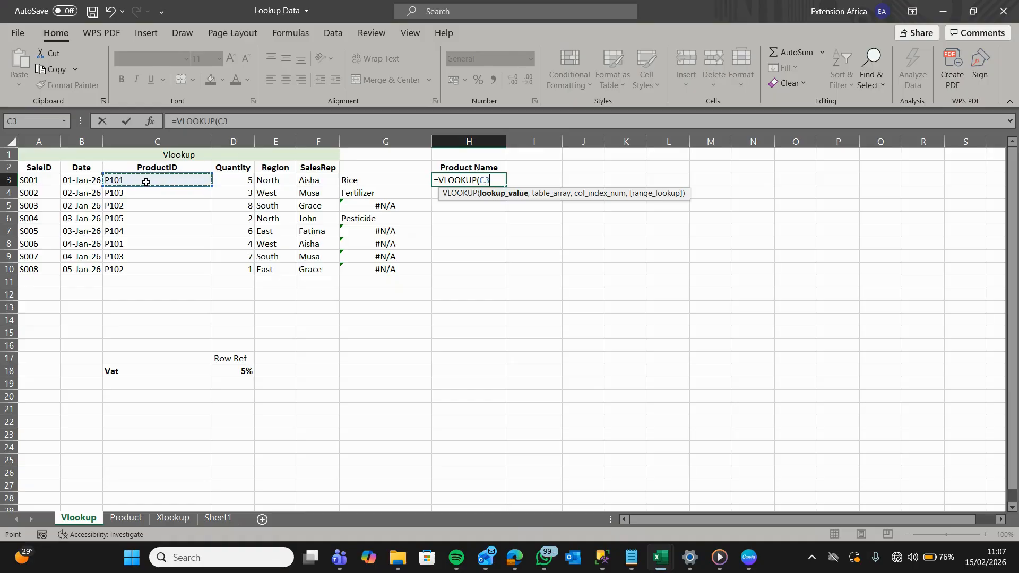
text(,)
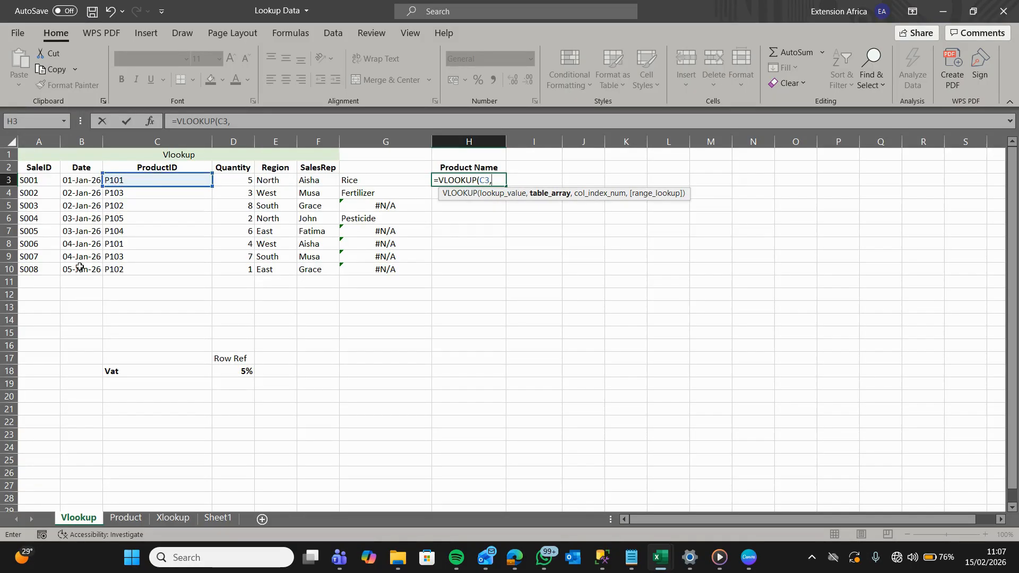
- Select A3:D7 on the Product sheet as the table array of the H3 formula
click(121, 518)
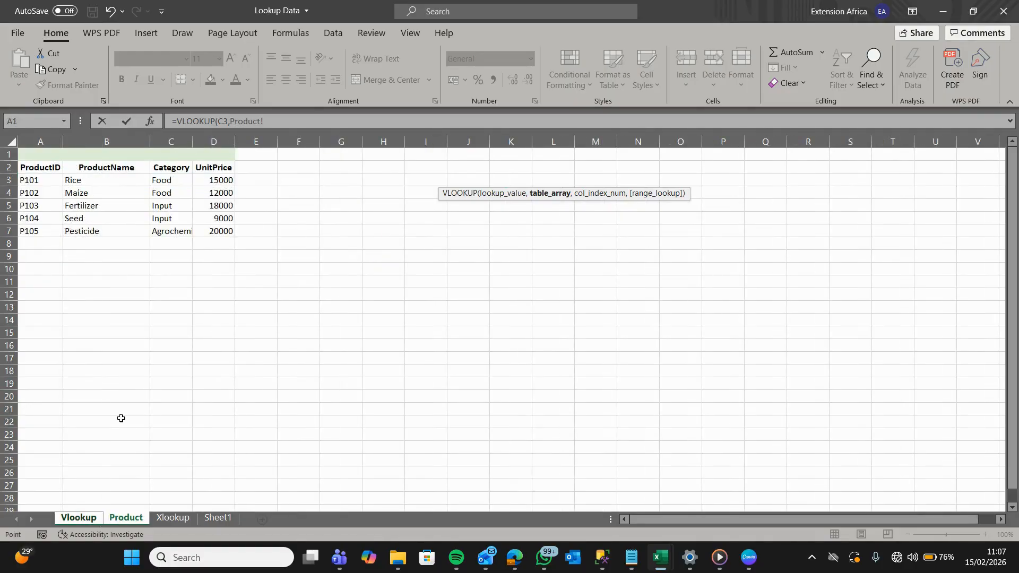
click(43, 181)
key(ctrl+shift+Down)
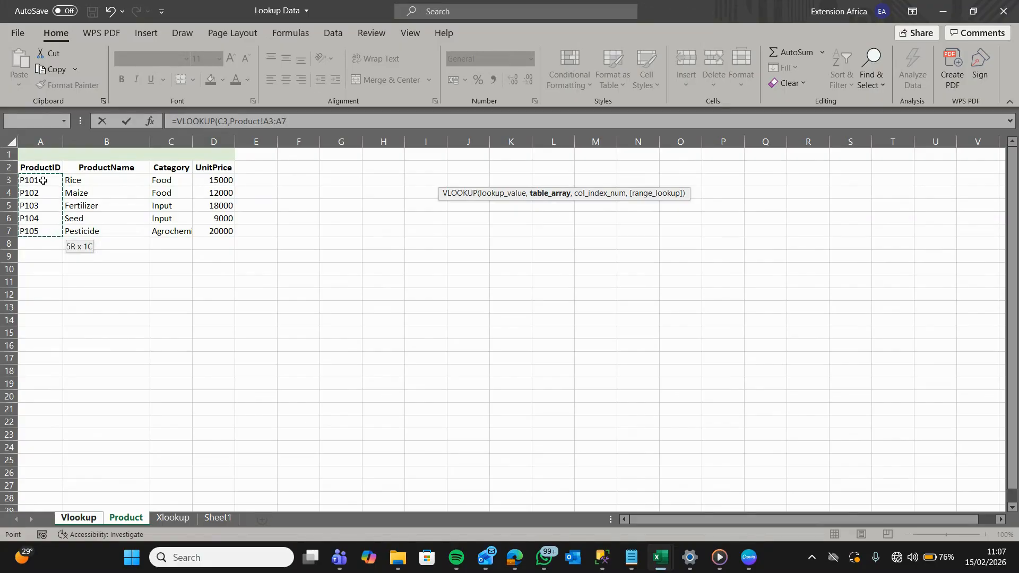
key(ctrl+shift+Right)
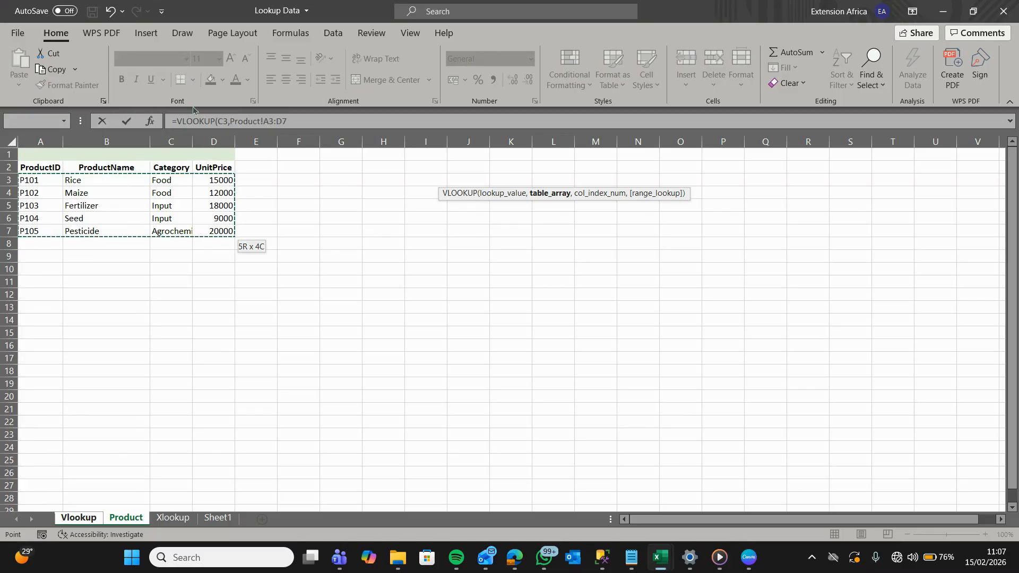
- Lock the table array in the H3 formula with absolute references, making it Product!$A$3:$D$7
click(267, 121)
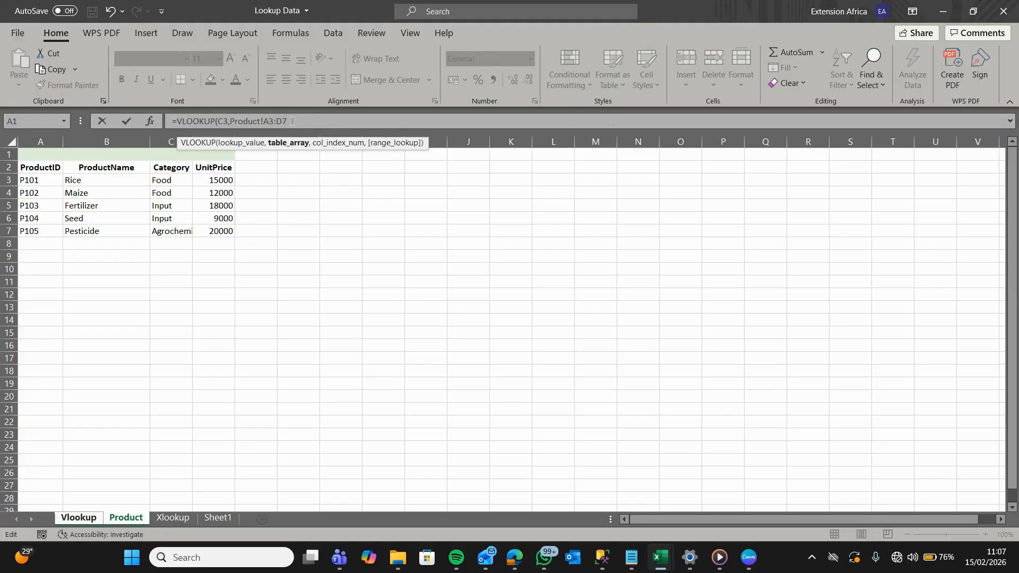
key(F4)
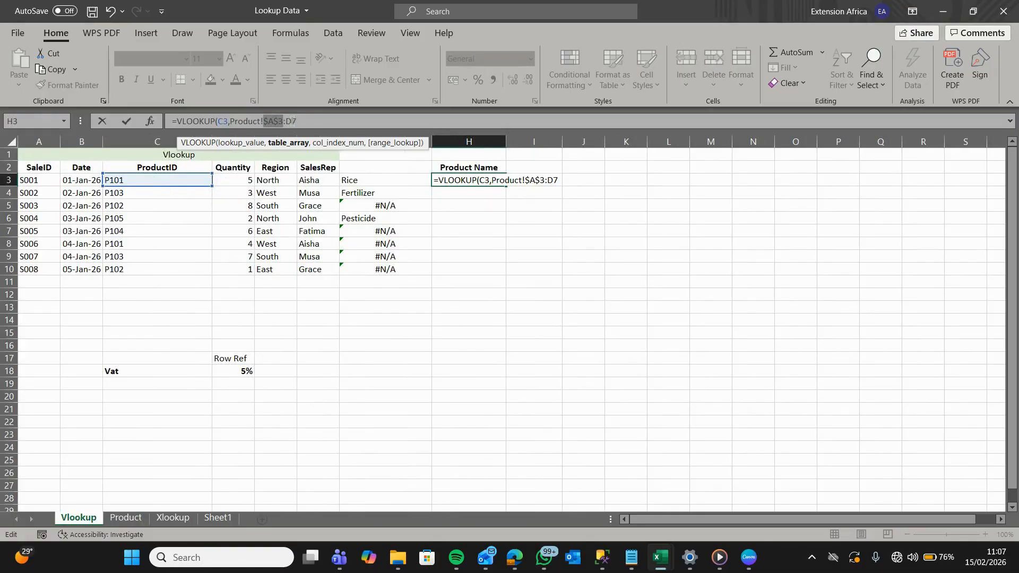
click(291, 121)
key(F4)
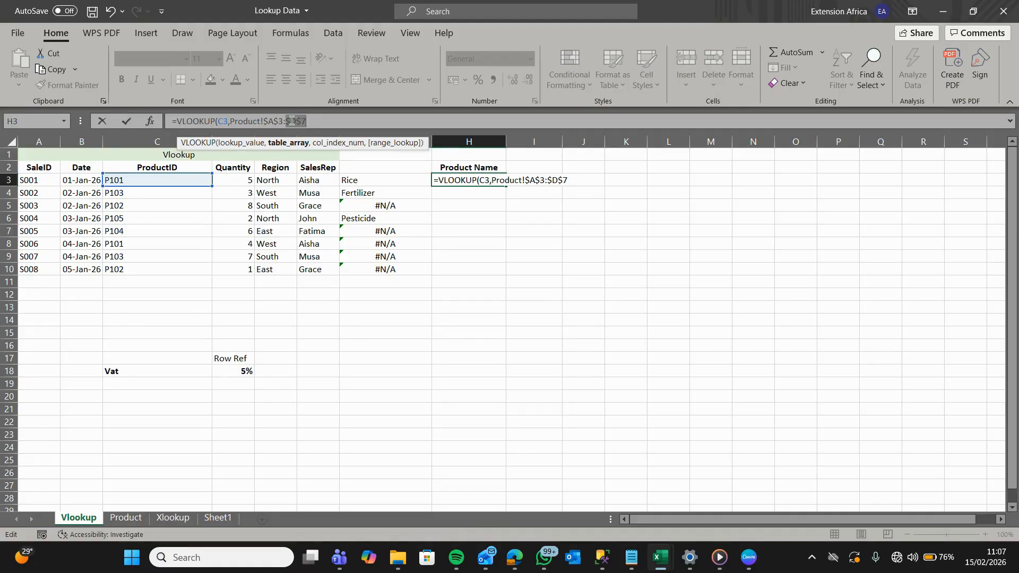
- Complete the H3 formula with column index 2 and FALSE for an exact match
click(321, 121)
text(,)
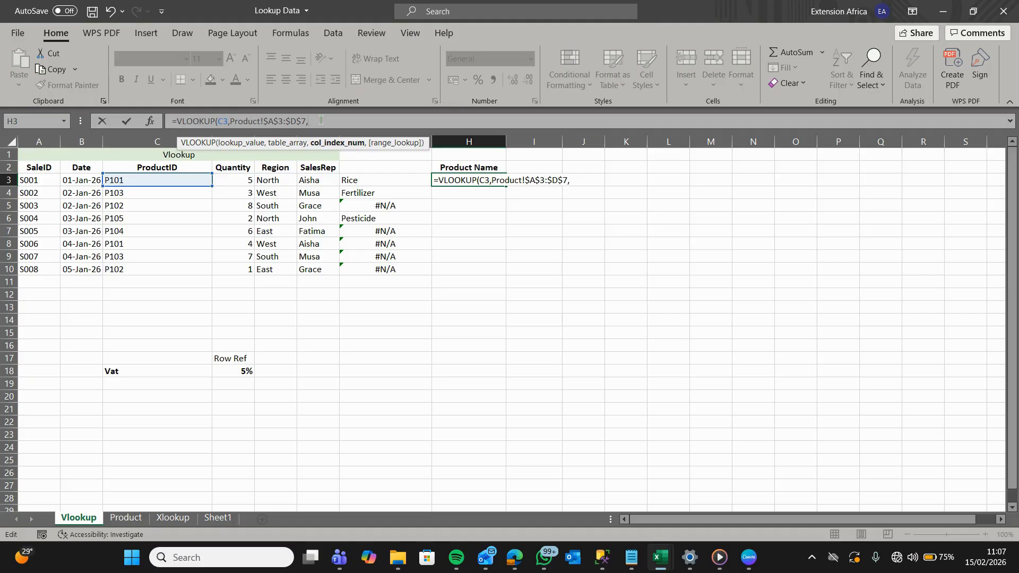
text(2,)
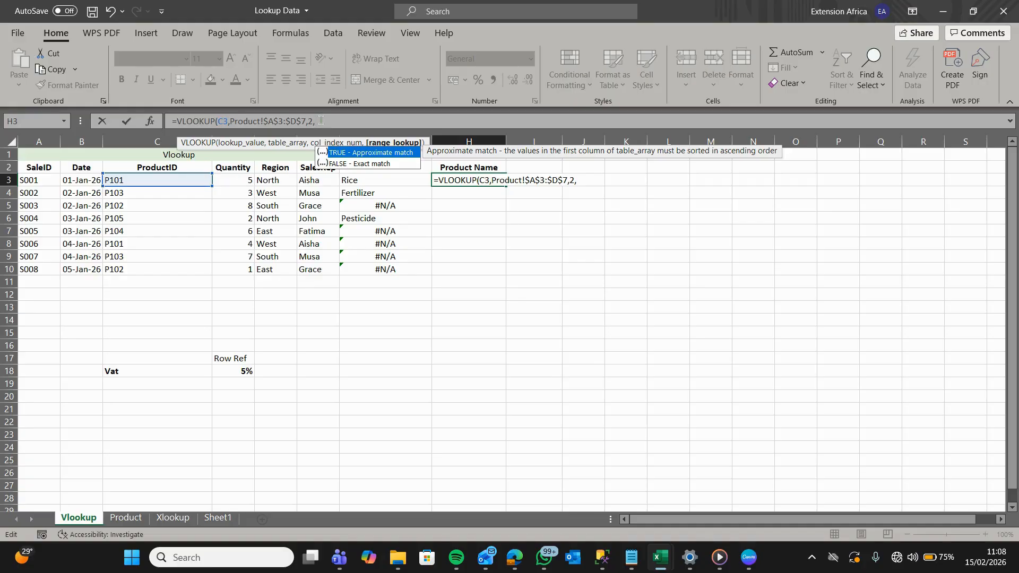
key(Down)
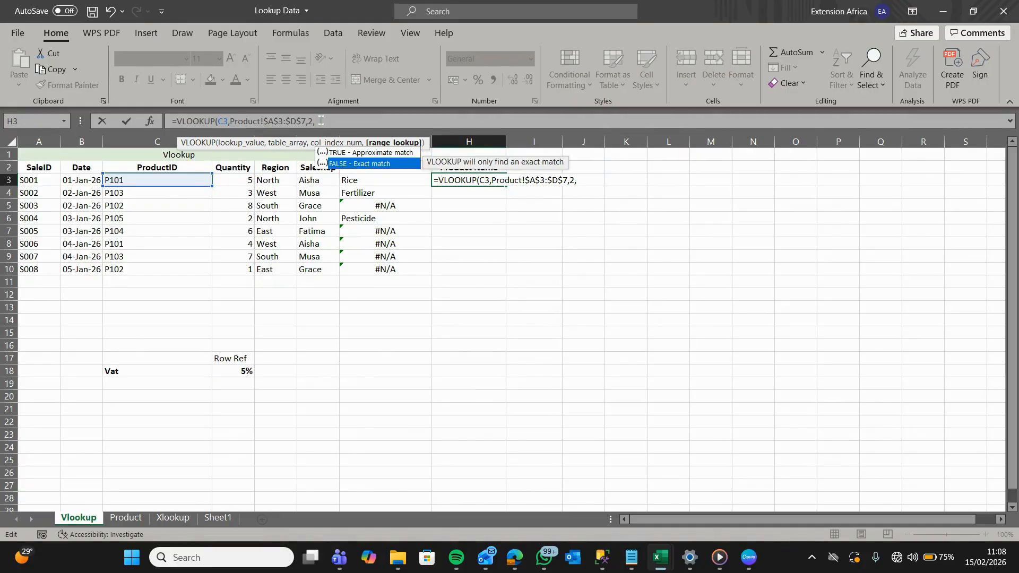
key(Tab)
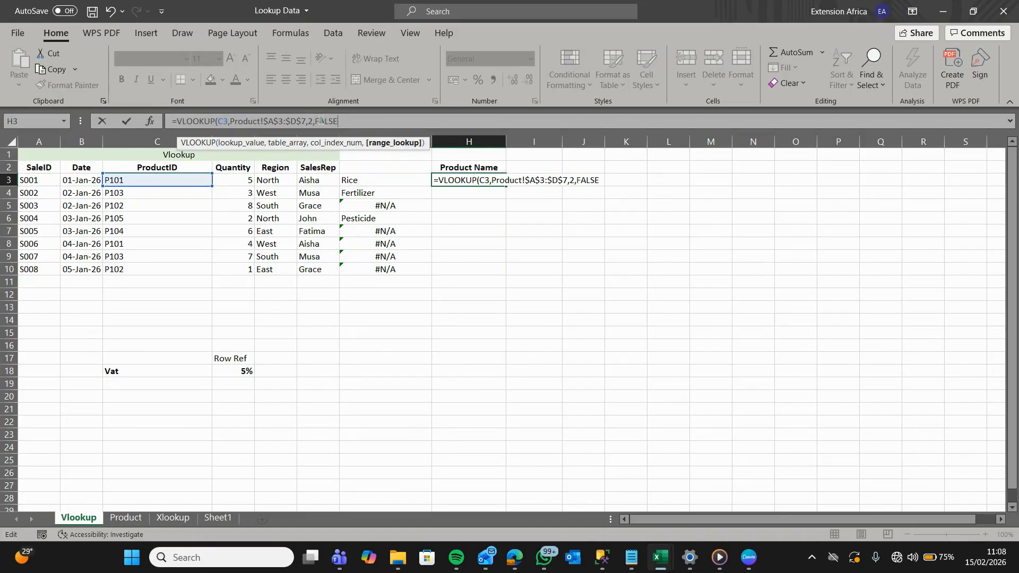
text())
key(Return)
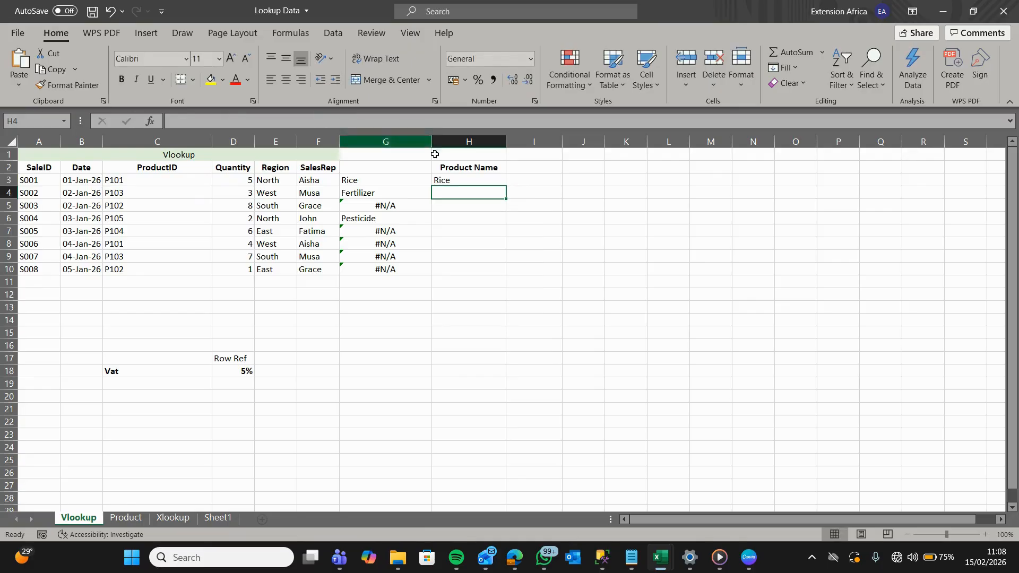
- Fill the absolute-reference VLOOKUP formula in H3 down through H10
click(487, 182)
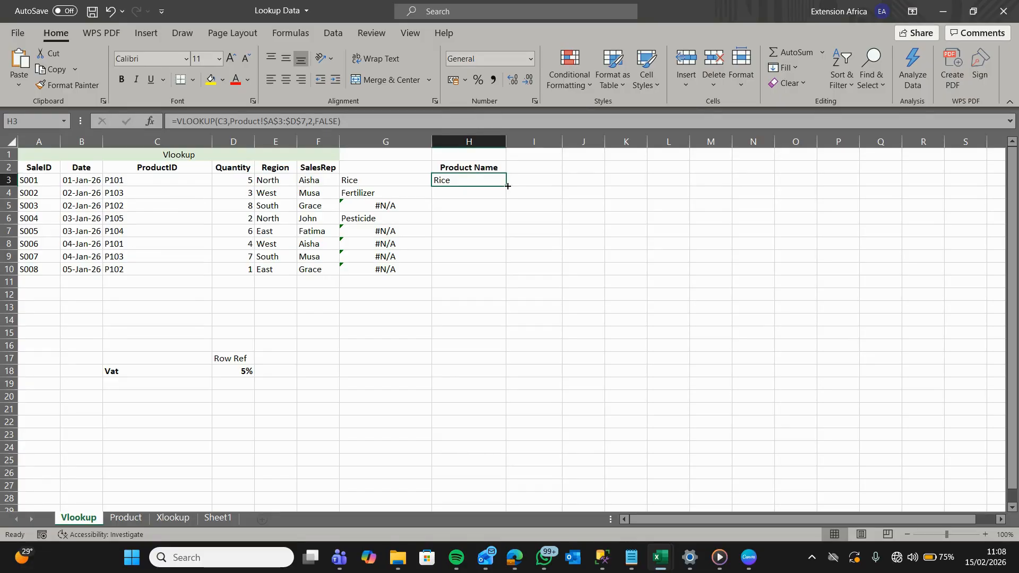
double_click(507, 186)
click(526, 197)
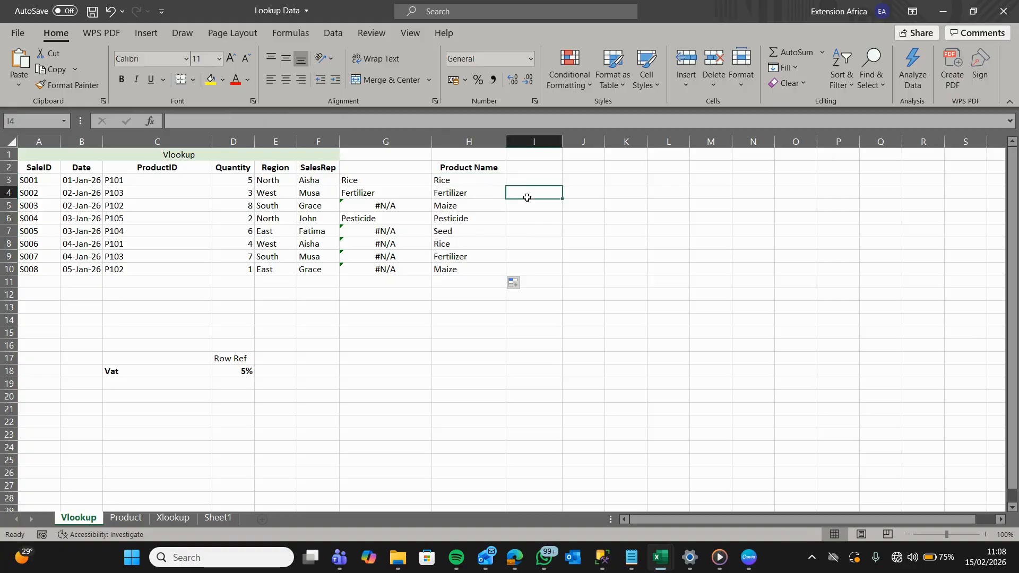
- Compare the locked table array in the column H formulas with the relative one in G5
click(460, 184)
click(449, 219)
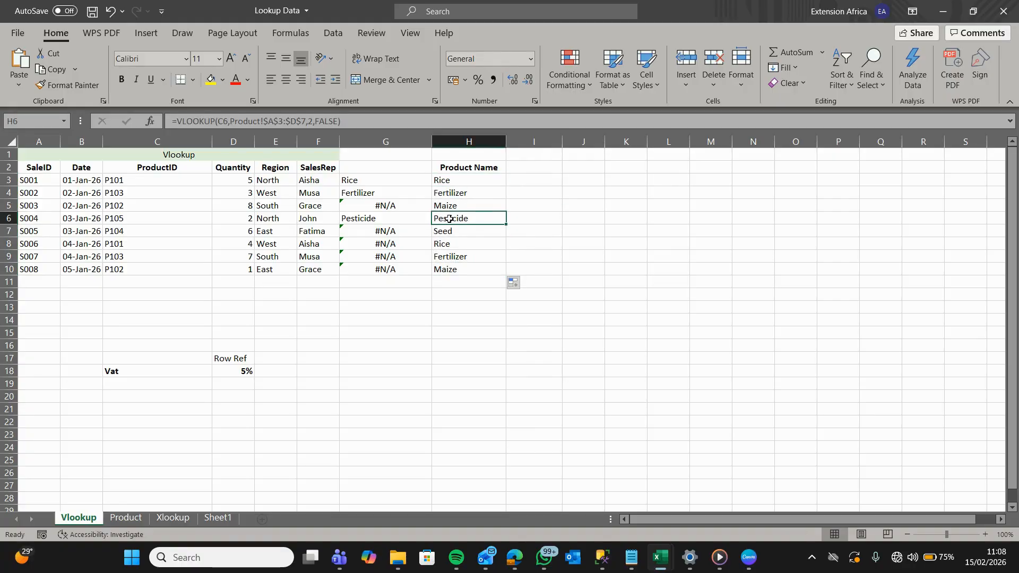
click(376, 205)
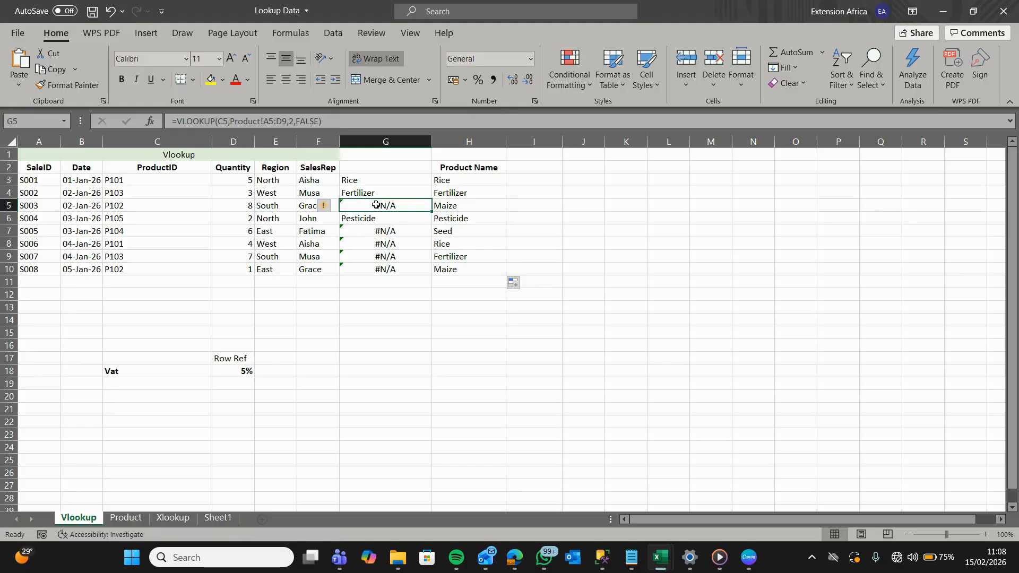
click(458, 206)
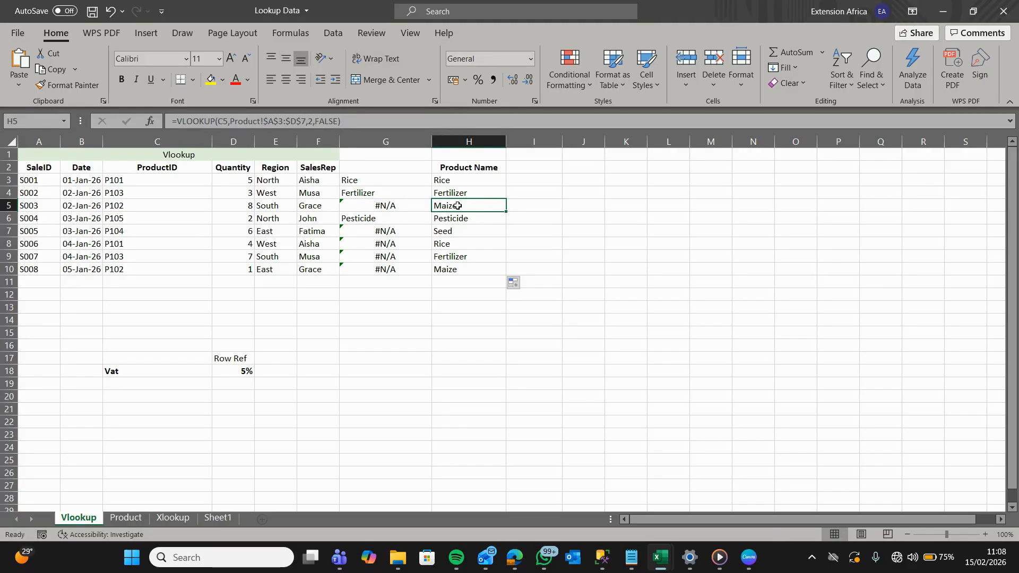
- Inspect the VLOOKUP formulas in the Product Name column, checking the locked table array between H3 and H10
click(453, 220)
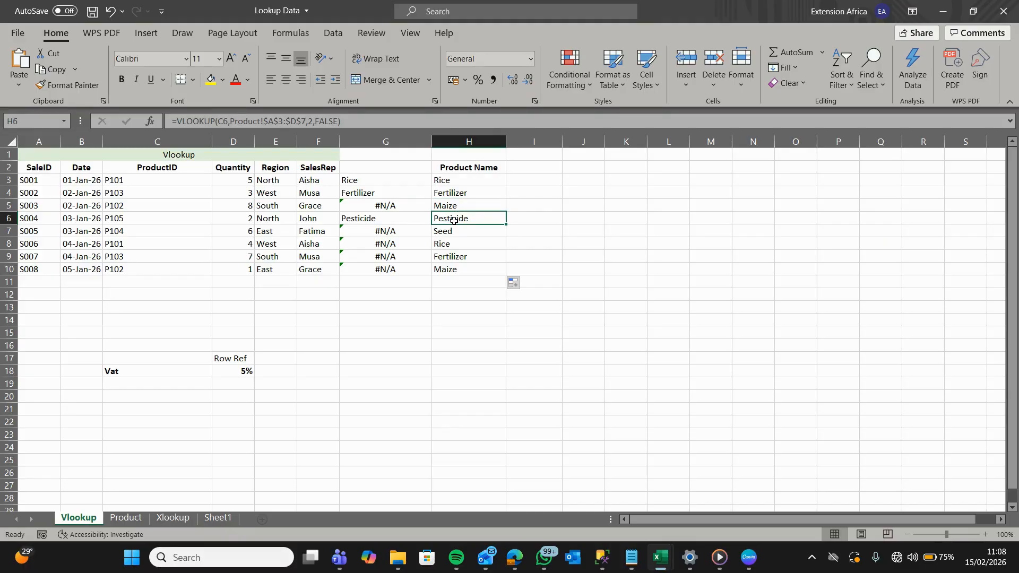
click(446, 232)
click(445, 245)
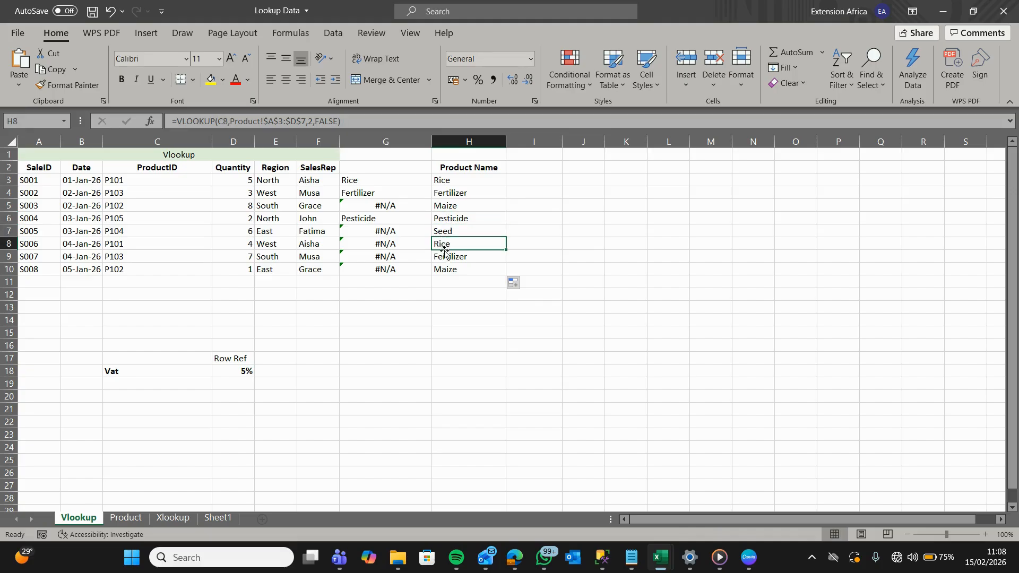
click(451, 269)
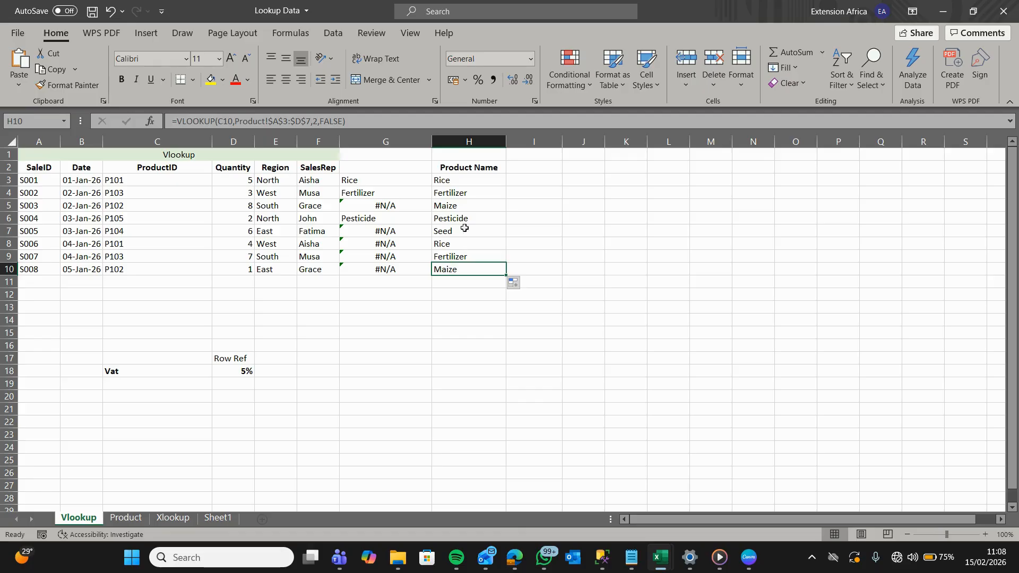
click(477, 184)
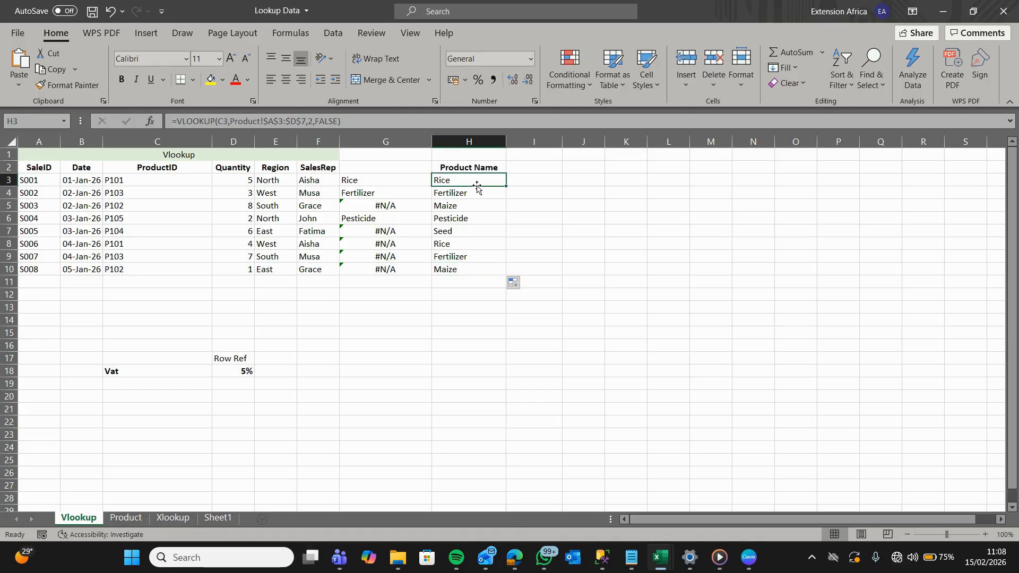
click(476, 225)
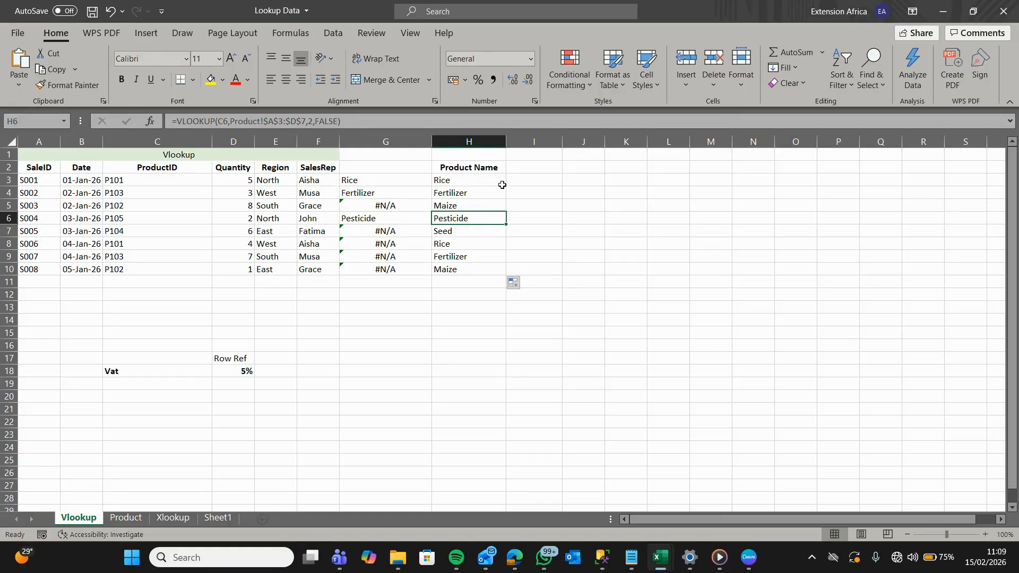
- Enter the label Absolute in H1 above the Product Name header
click(548, 169)
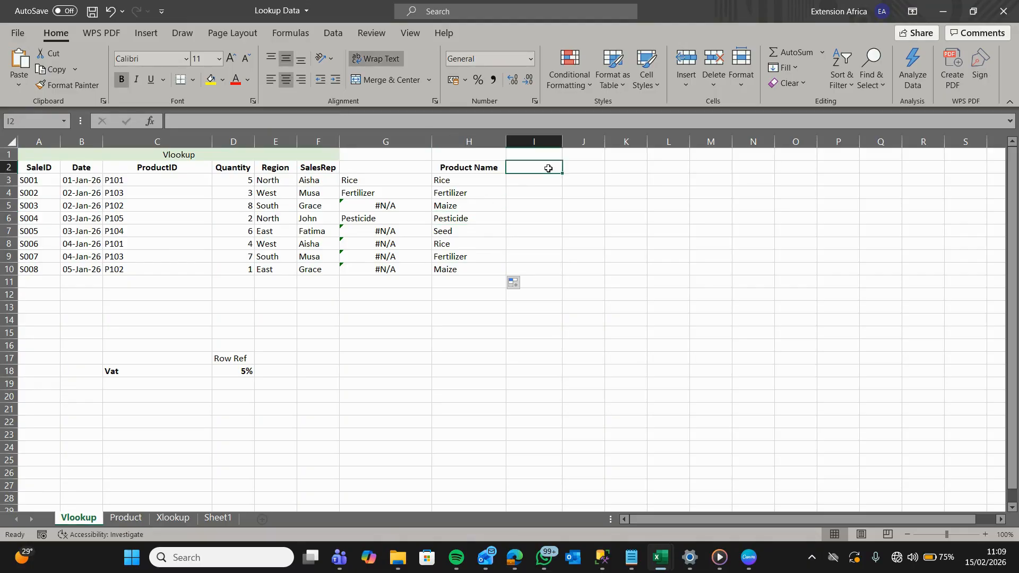
click(480, 154)
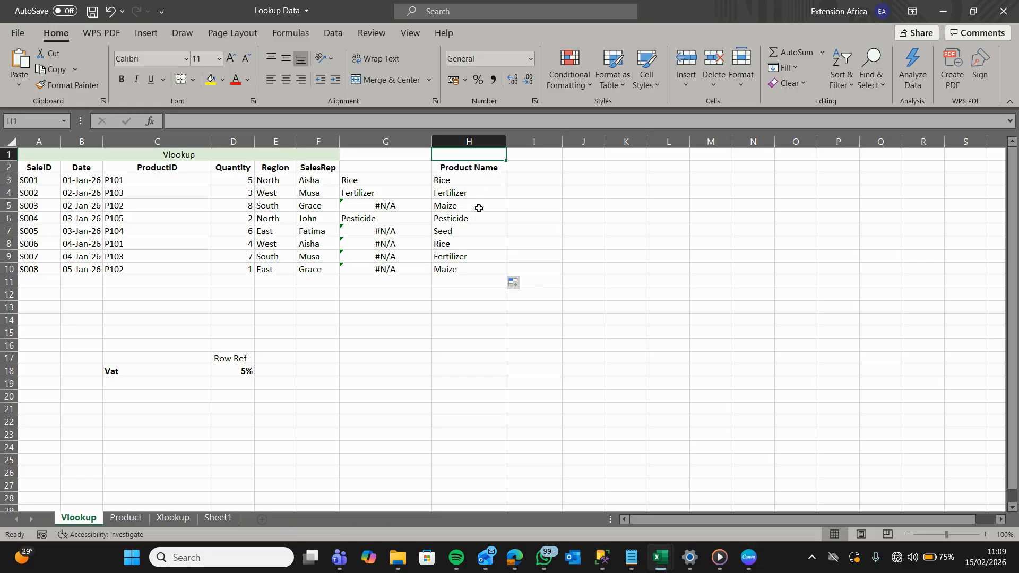
text(Abs)
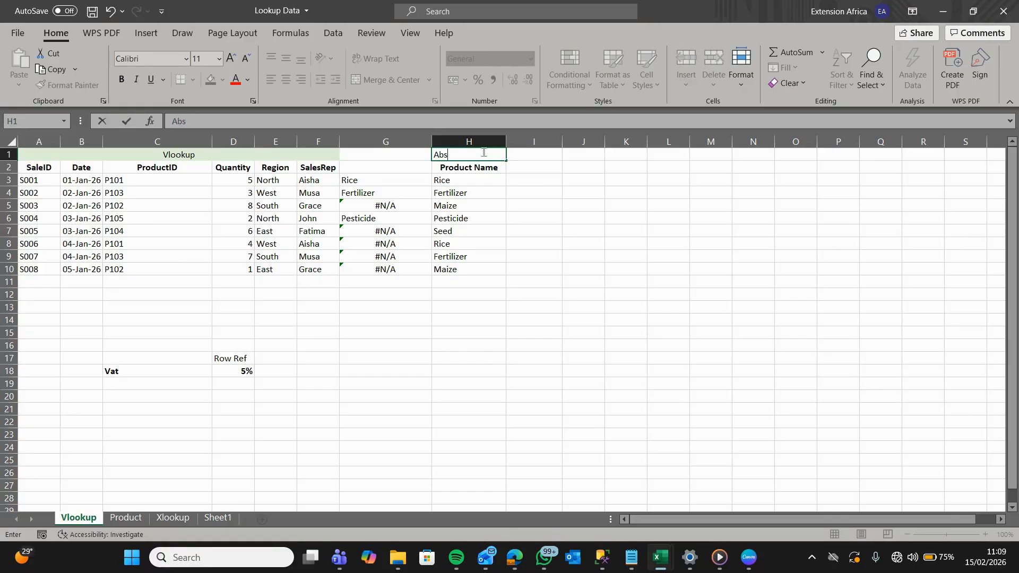
text(olute)
click(533, 154)
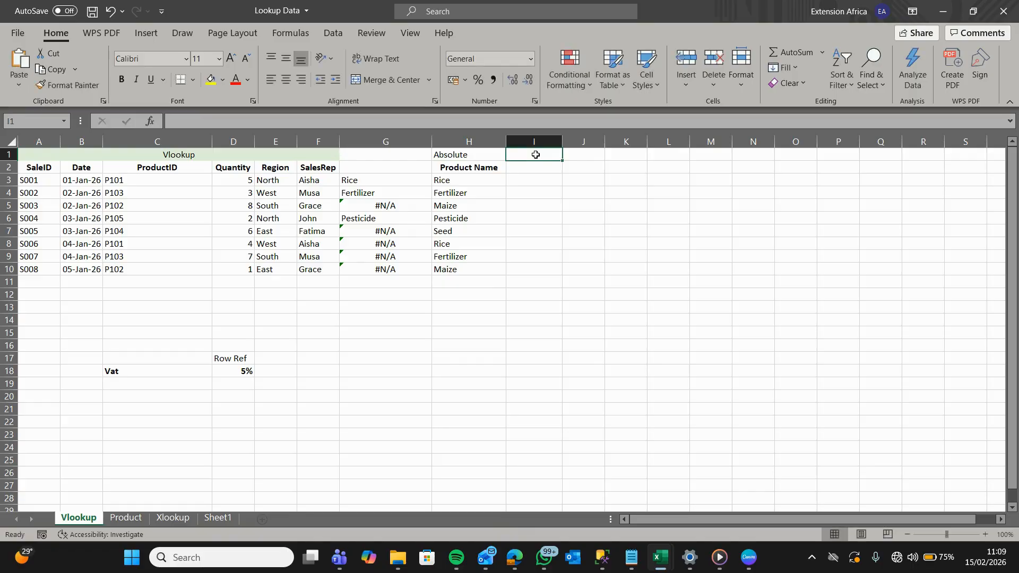
- Add the column header Unit Price in I2
click(527, 169)
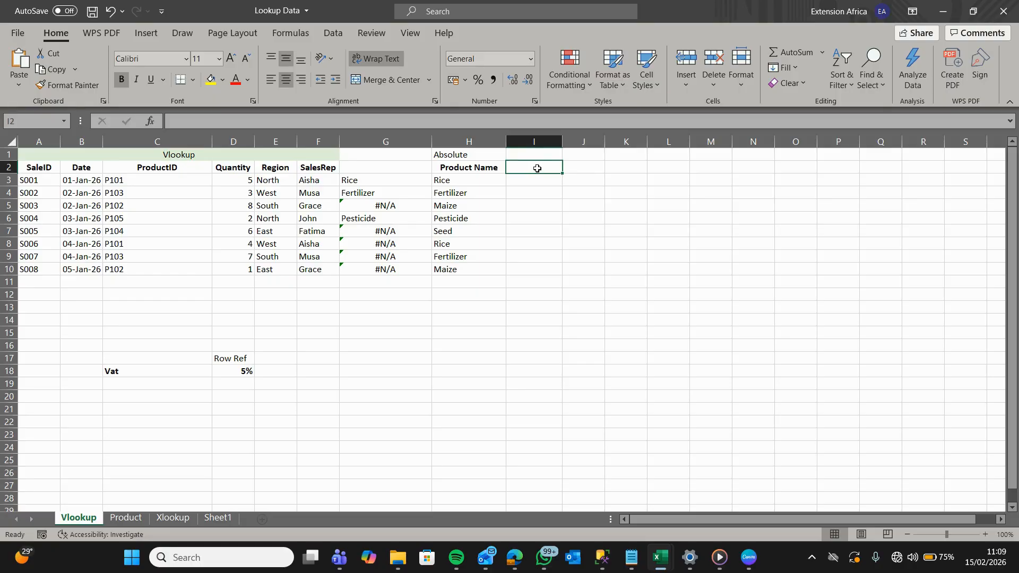
text(Un)
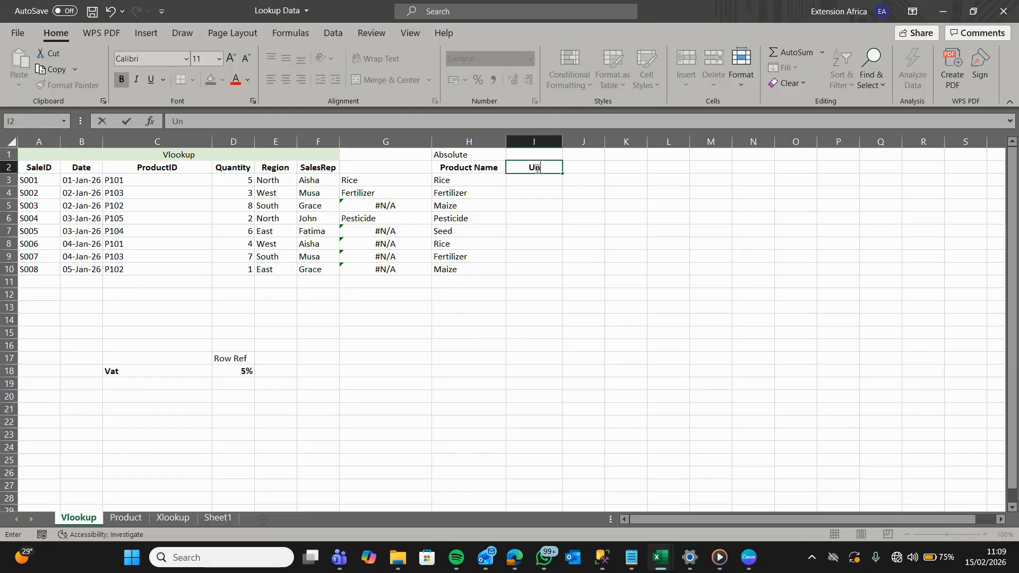
text(it Price)
- Start a VLOOKUP formula in I3 with the ProductID in C3 as the lookup value
click(522, 185)
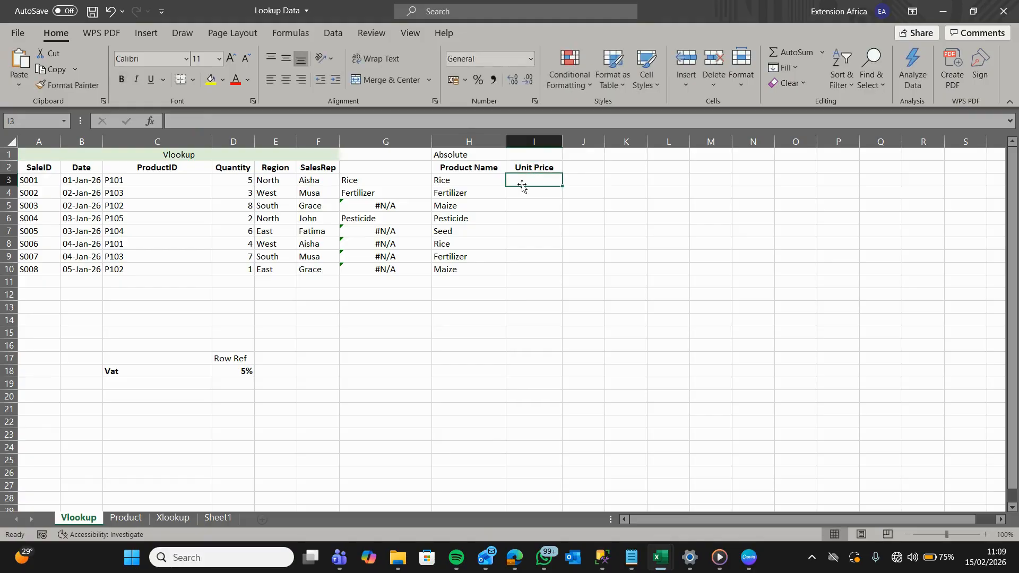
text(=)
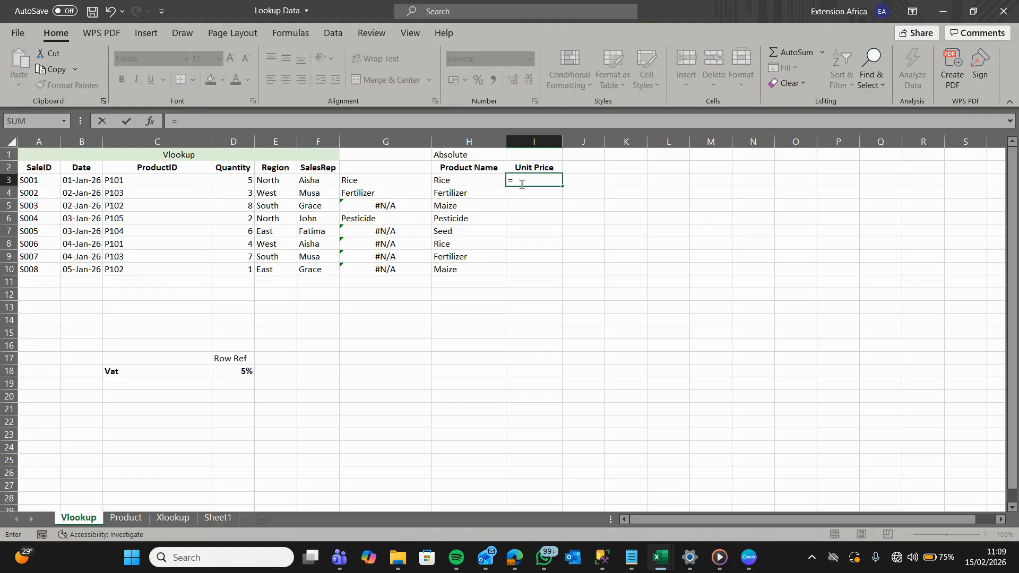
text(V)
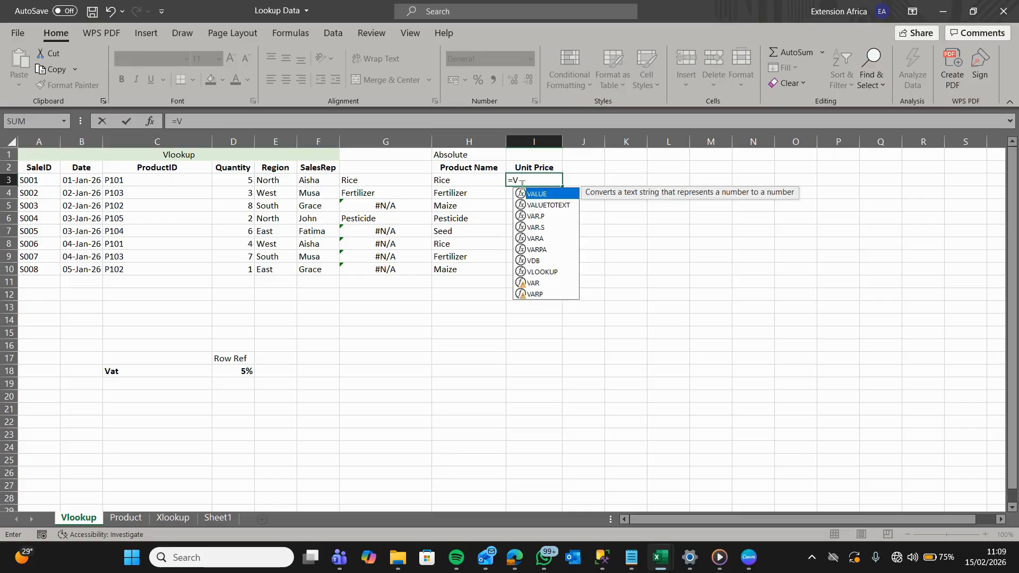
text(lo)
key(Tab)
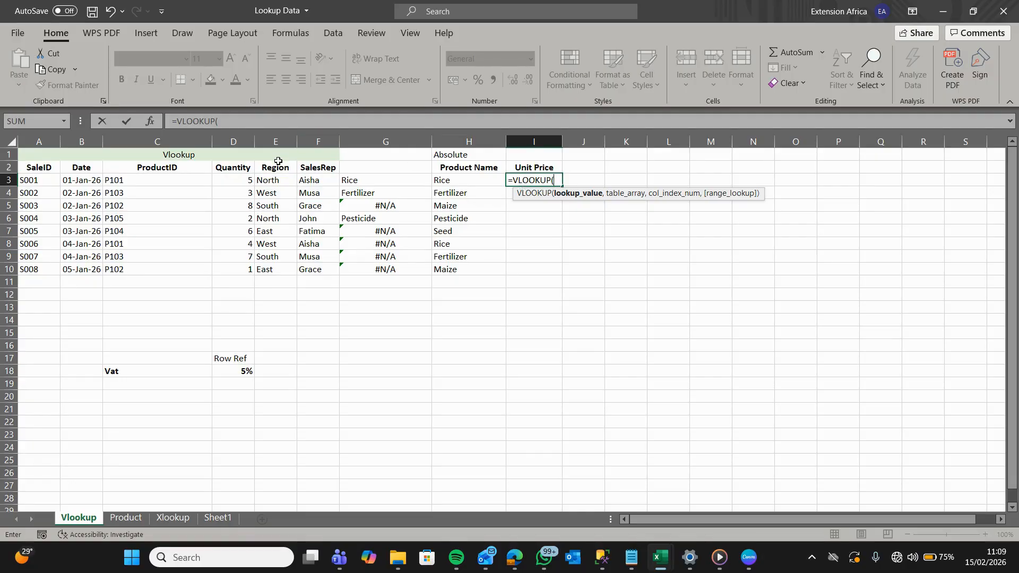
click(173, 182)
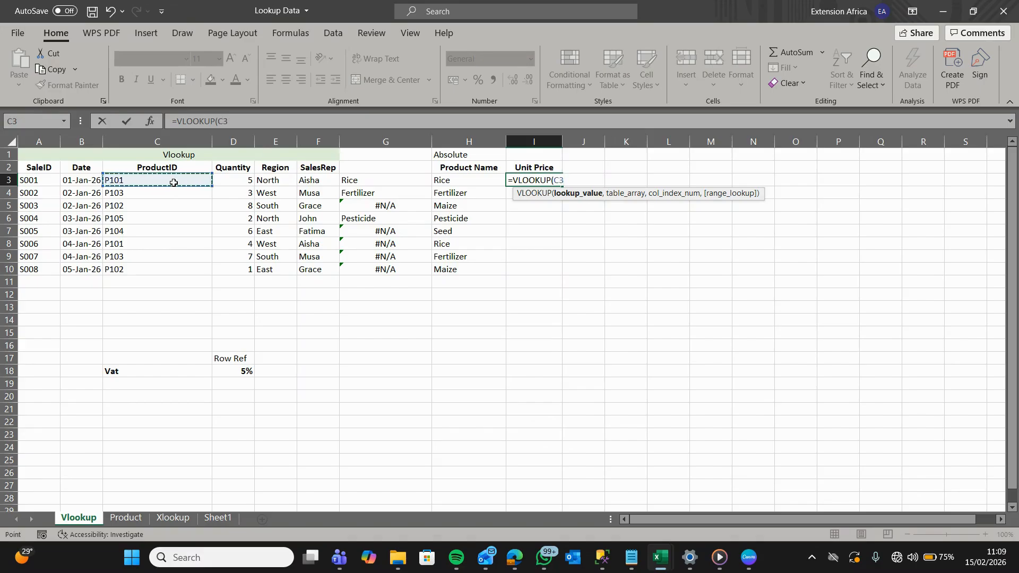
text(,)
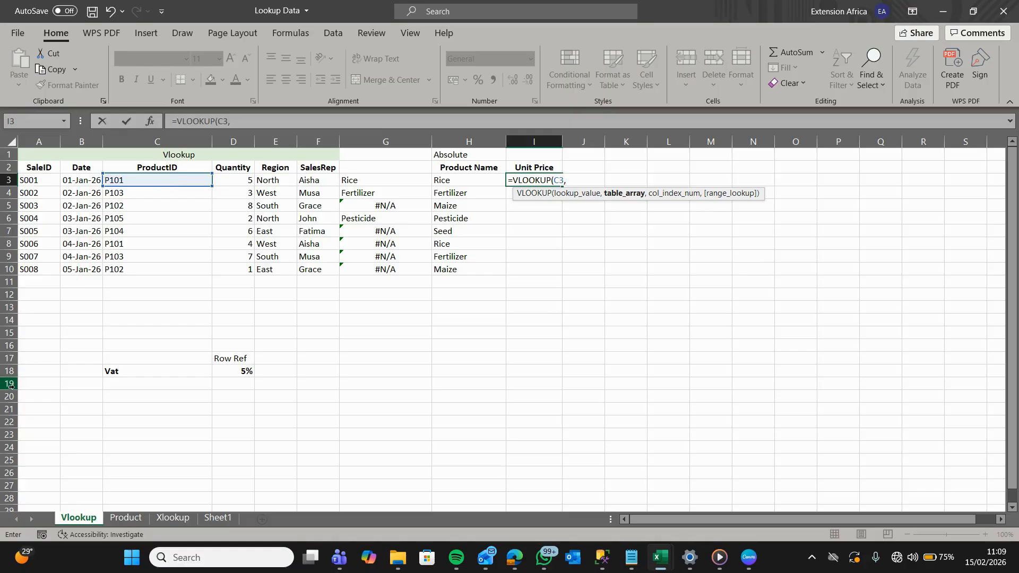
- Set the I3 formula's table array to the range A3:D7 on the Product sheet
click(127, 519)
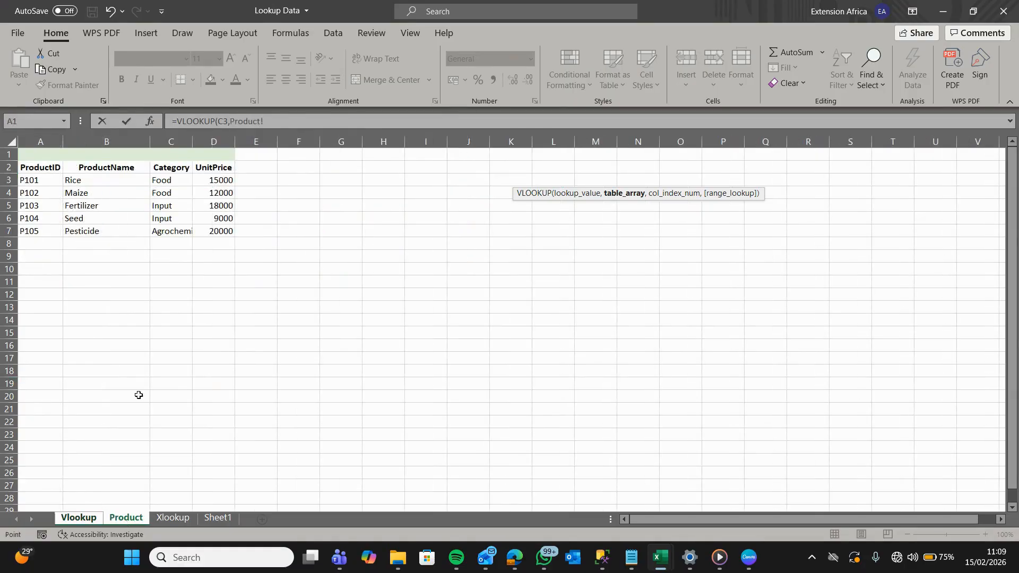
click(48, 181)
key(ctrl+shift+Down)
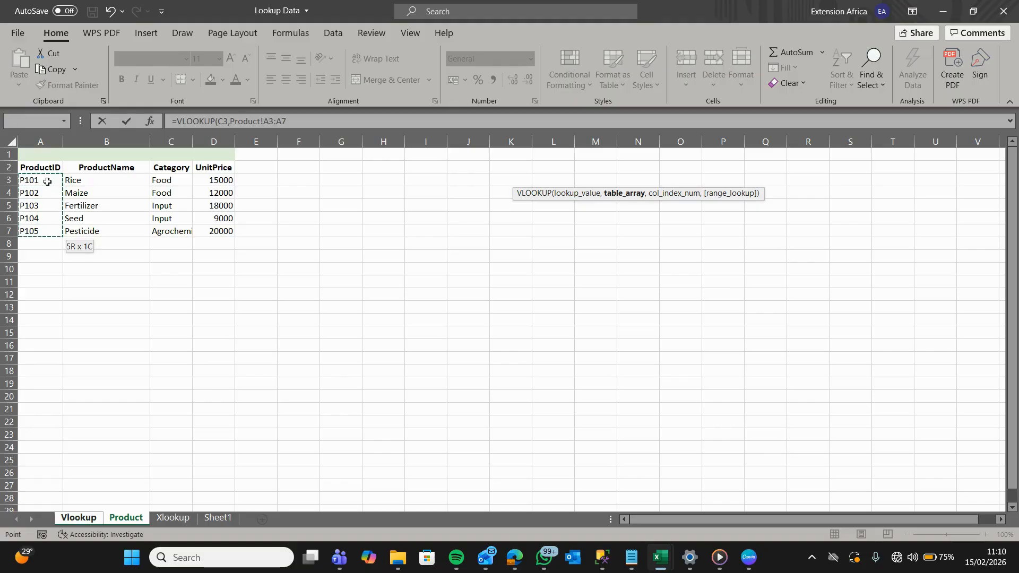
key(shift+Right)
key(shift+Right)
key(shift+Right)
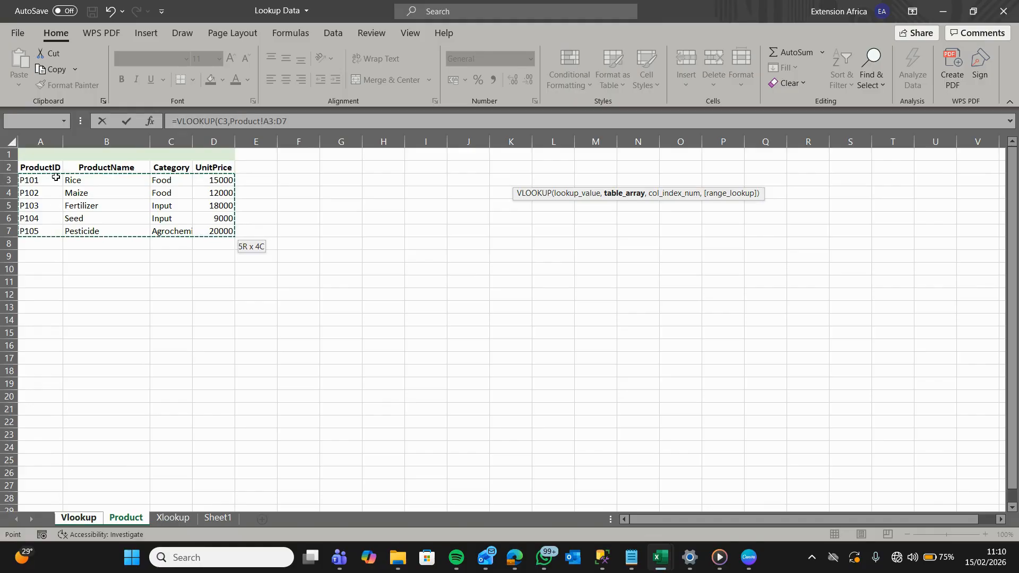
- Make the table array in the I3 formula absolute, as Product!$A$3:$D$7
click(270, 119)
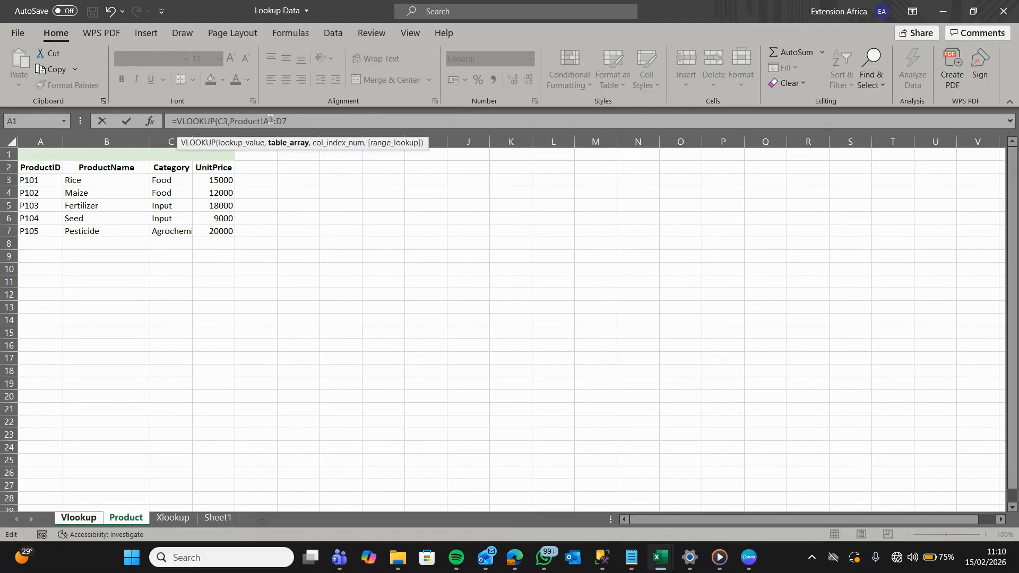
key(F4)
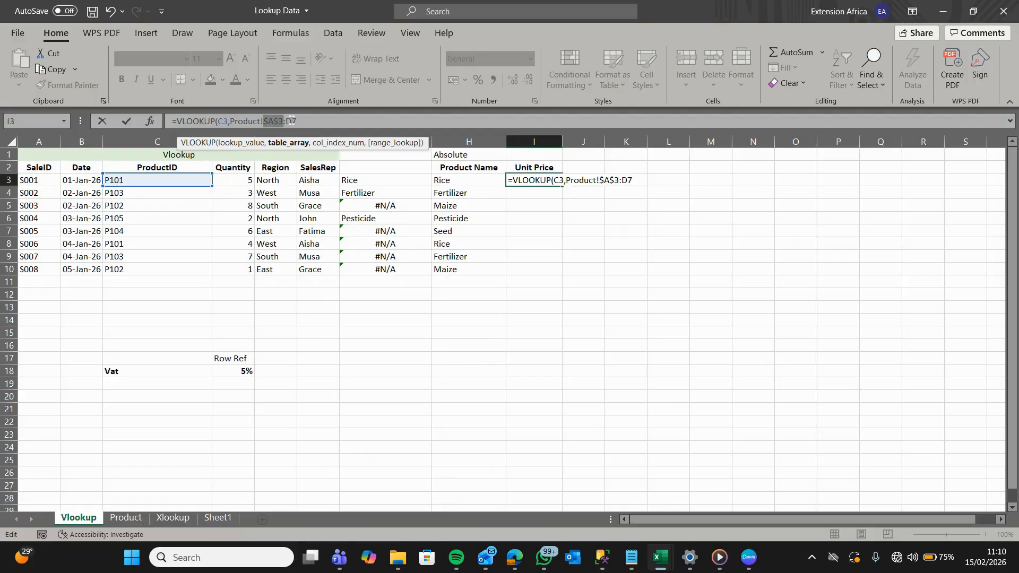
click(292, 121)
key(F4)
- Complete the I3 formula with column index 4 and FALSE for an exact match, and fill it down through I10
text(,)
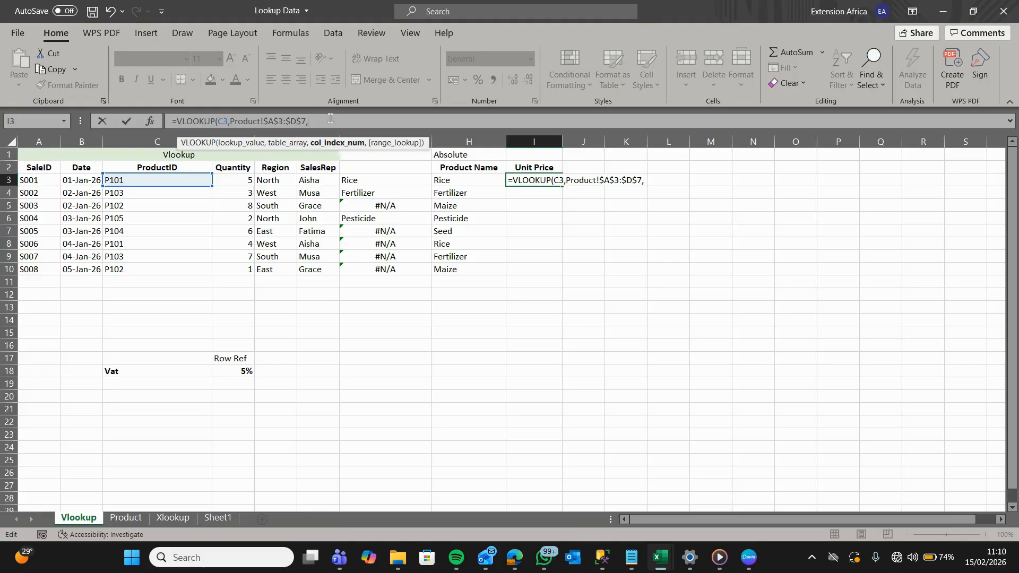
text(,)
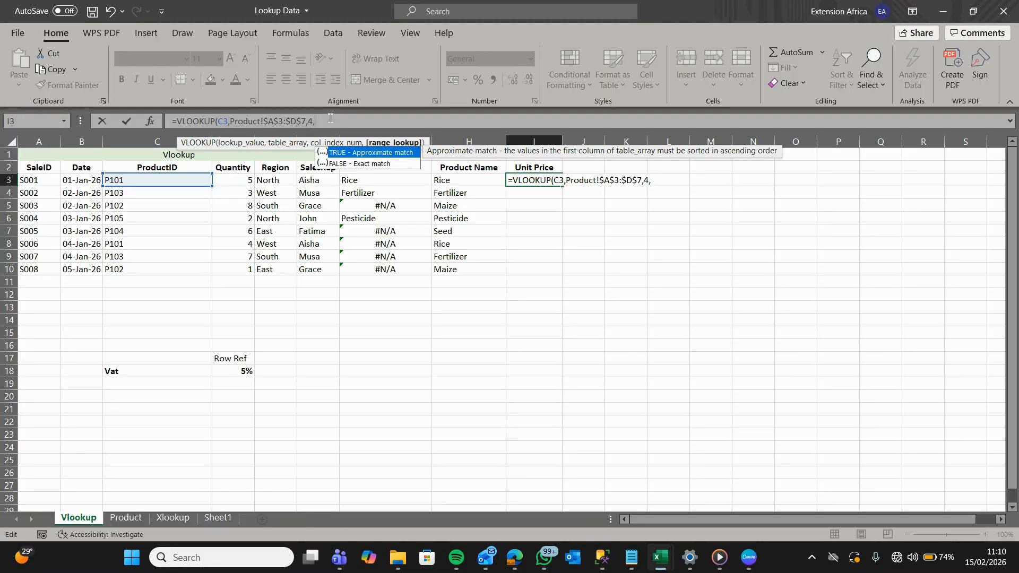
key(Down)
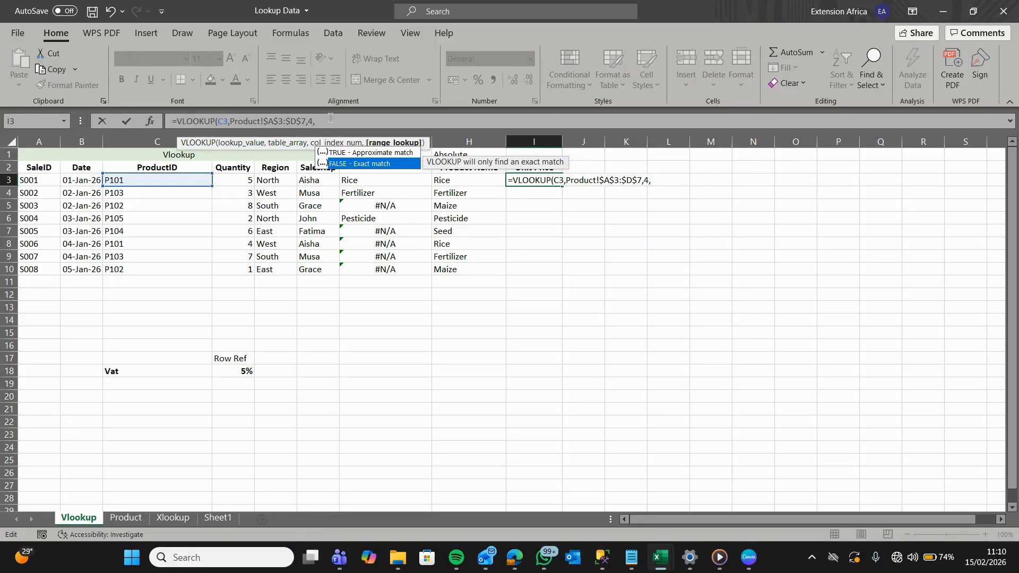
key(Tab)
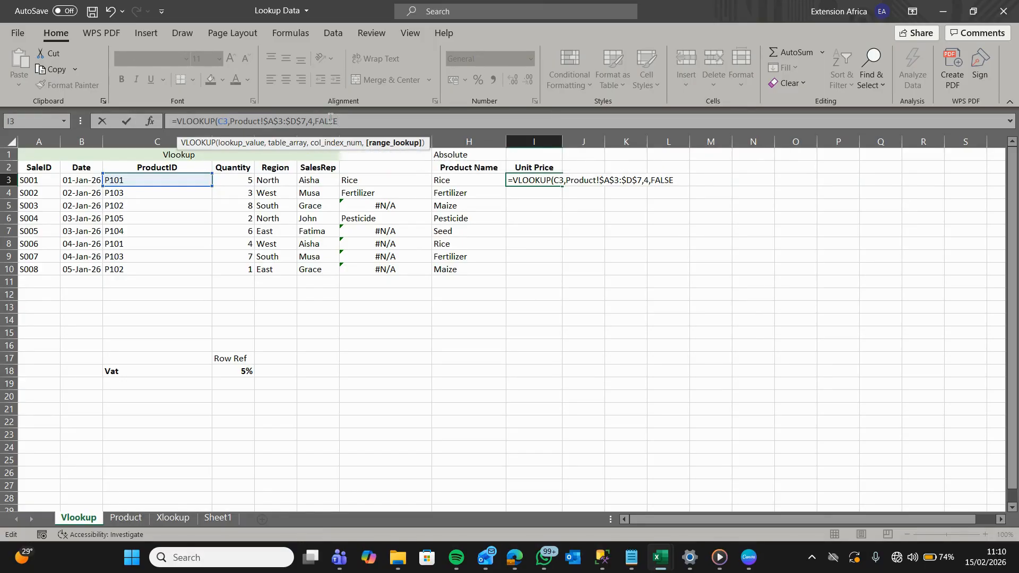
text())
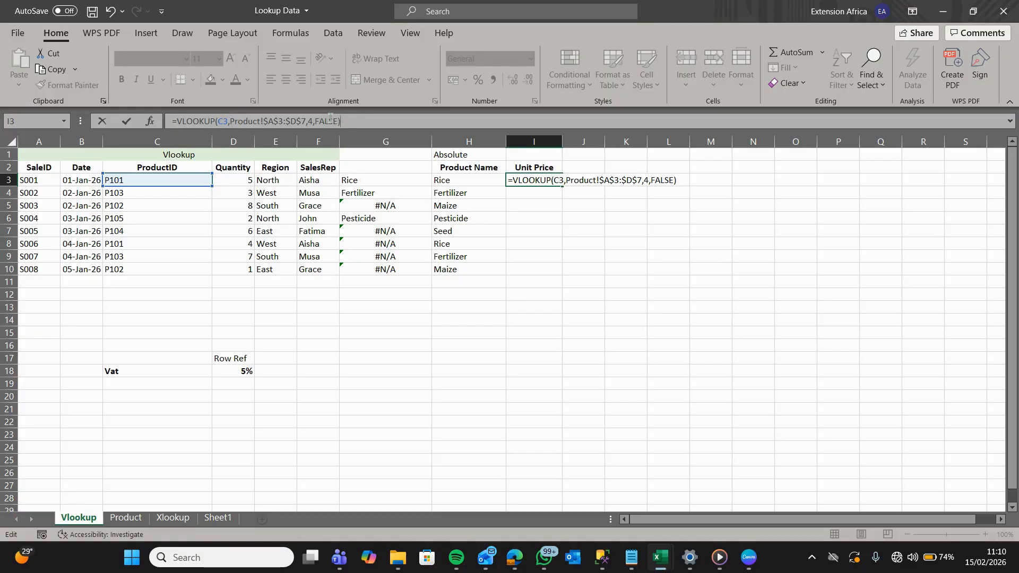
key(Return)
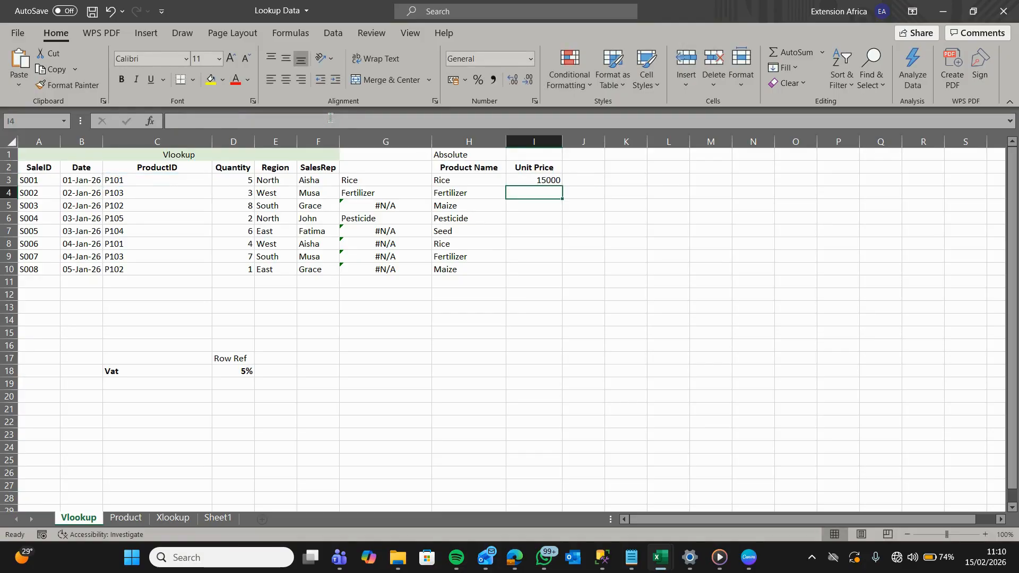
click(538, 179)
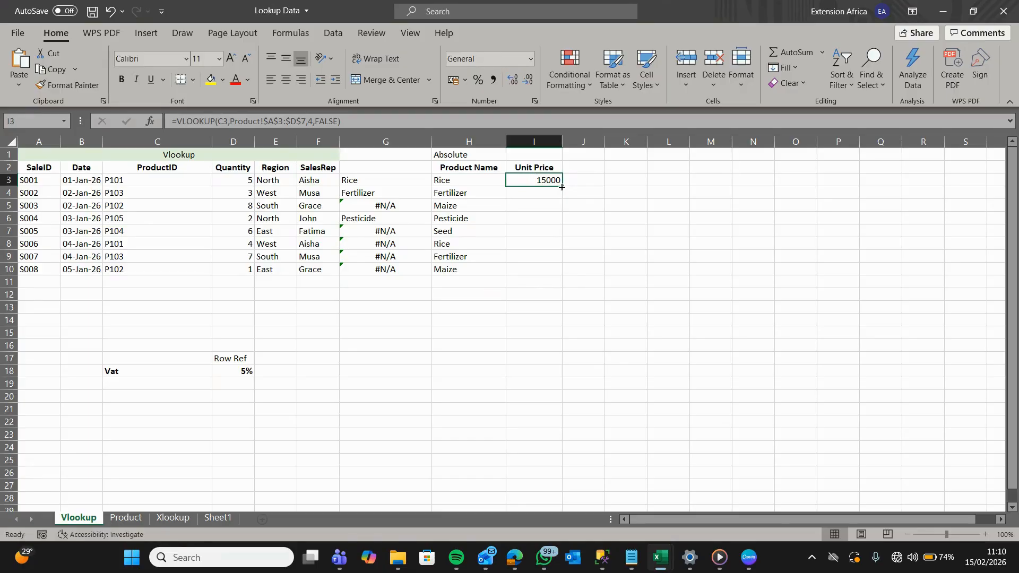
double_click(561, 187)
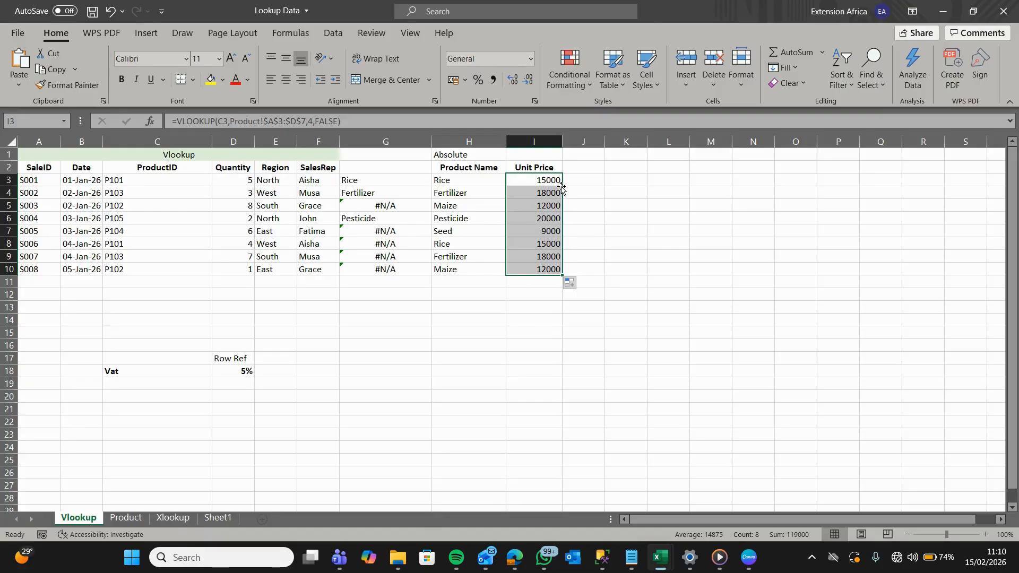
- Enter the reference-type labels Absolute in I1 and Mixed in J1
click(538, 156)
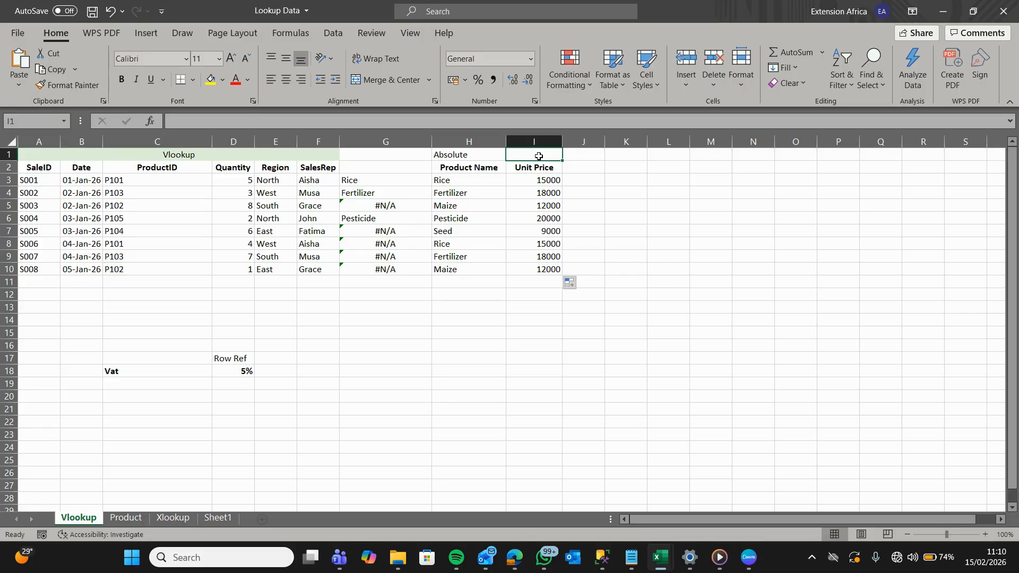
text(A)
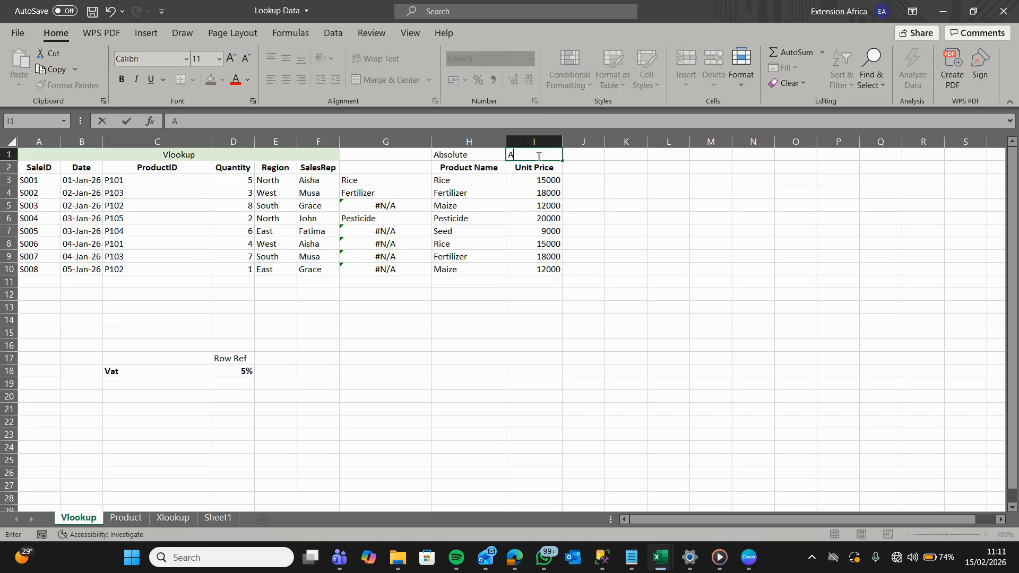
text(bsolute)
key(Return)
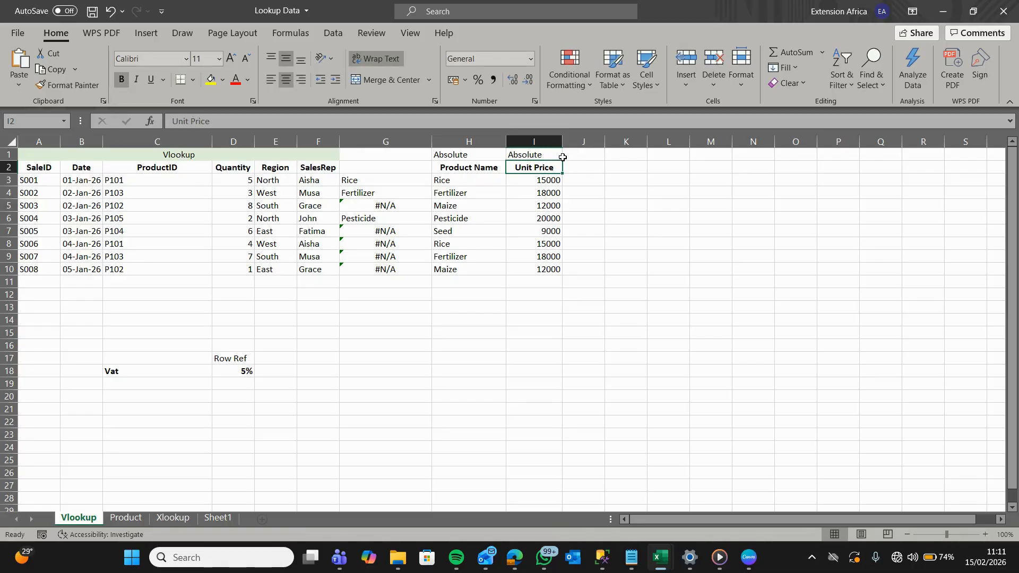
click(596, 157)
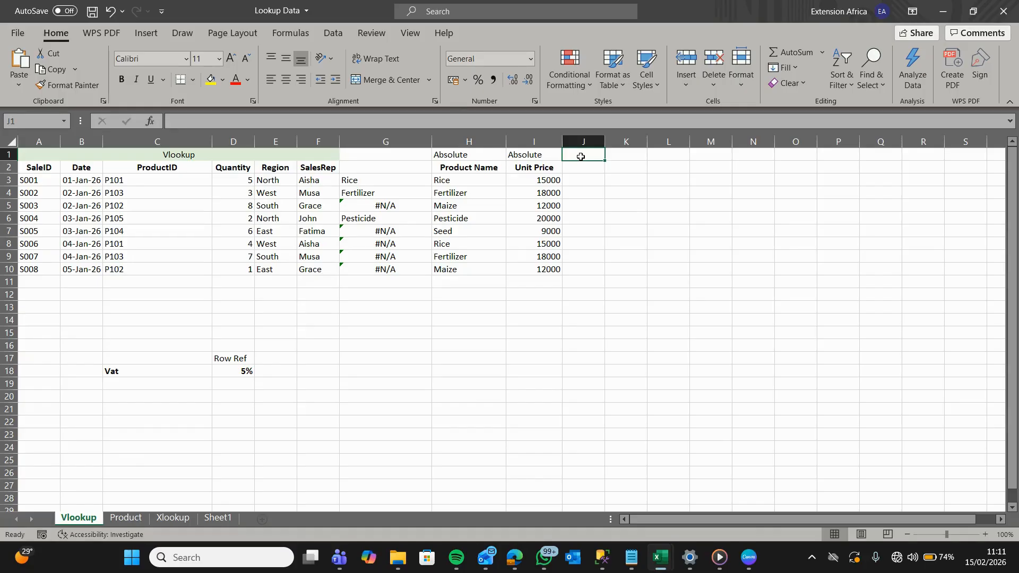
text(Mixed)
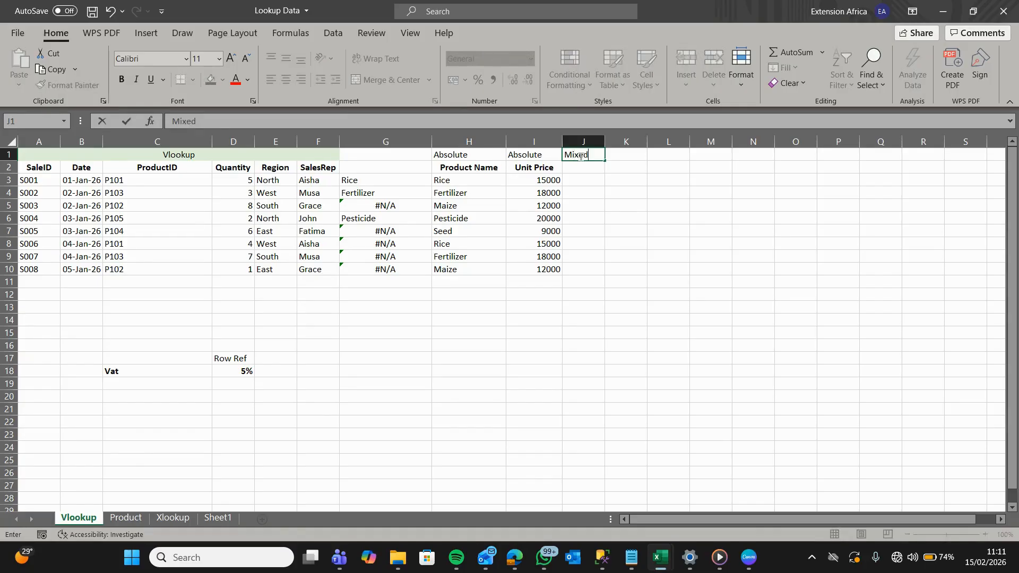
- Commit the label in J1 as just Mixed, with no extra word after it
text( Refrer)
key(BackSpace)
key(BackSpace)
key(BackSpace)
key(BackSpace)
key(BackSpace)
key(Return)
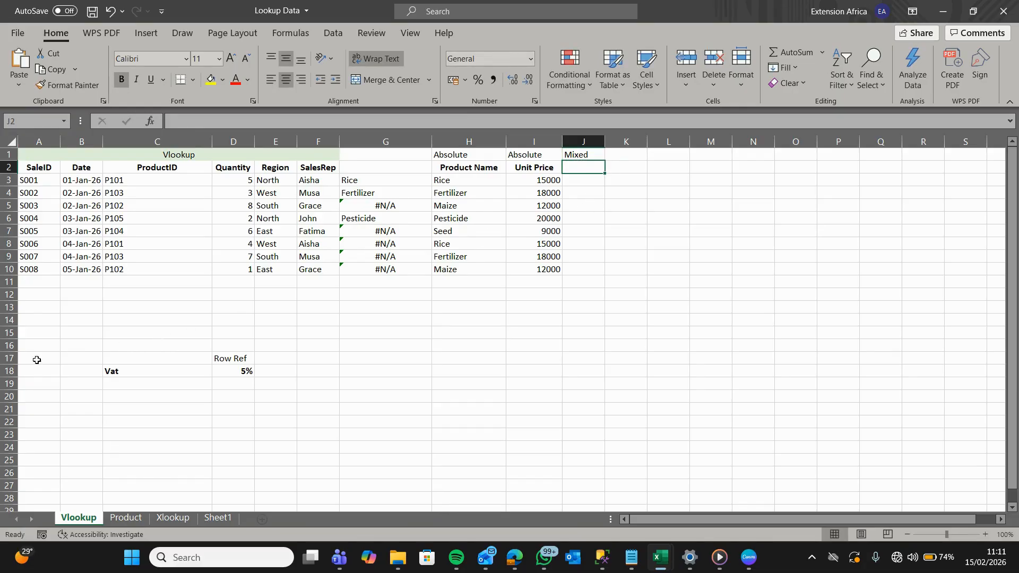
- Clear the Row Ref label from D17, above the VAT rate
click(9, 371)
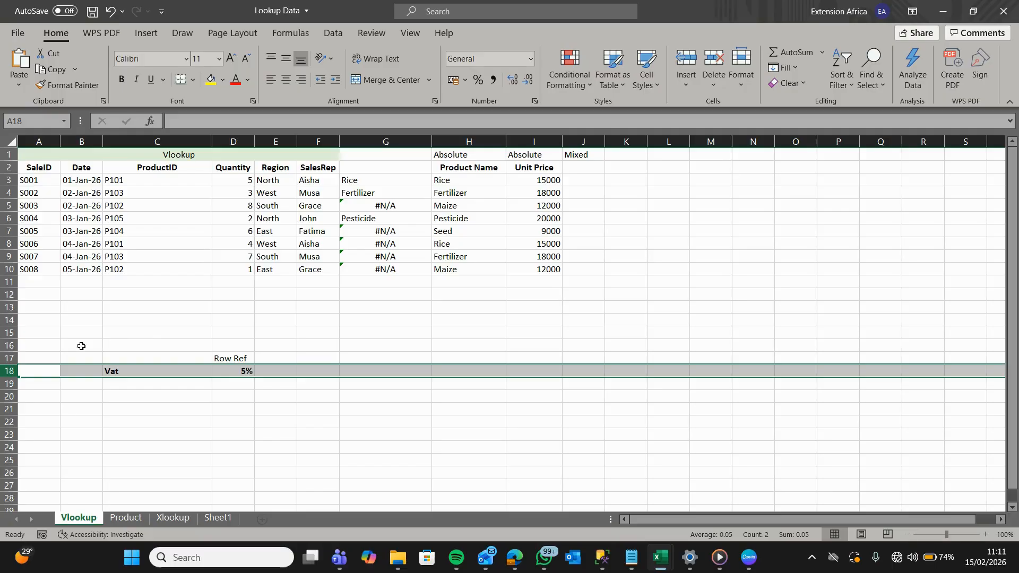
click(232, 356)
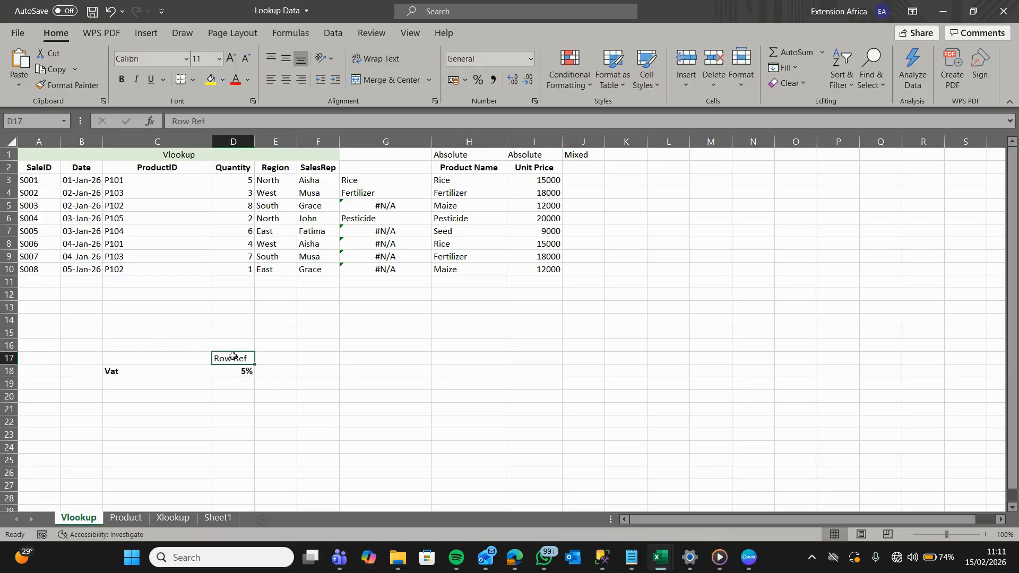
key(Delete)
click(243, 369)
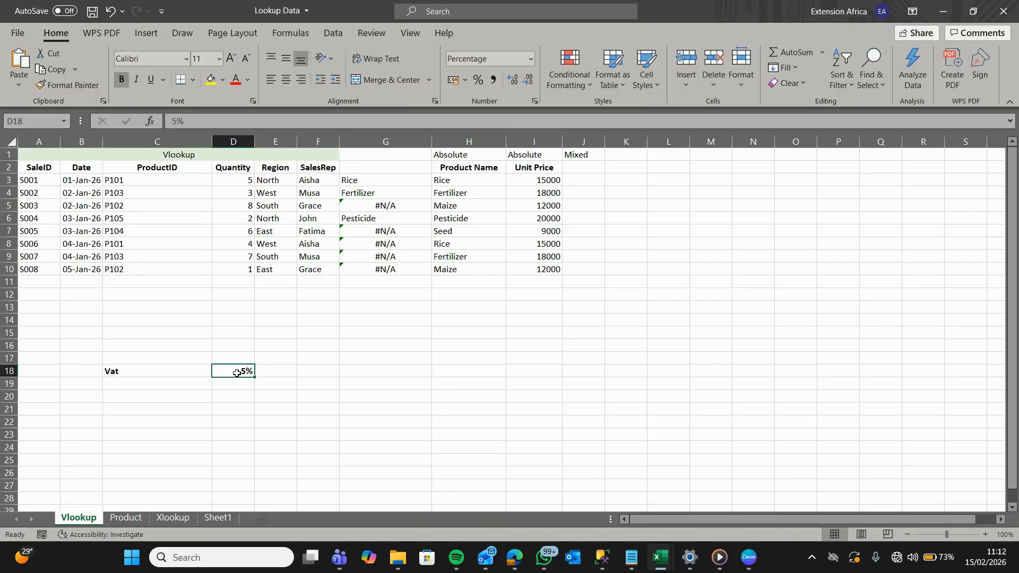
click(245, 383)
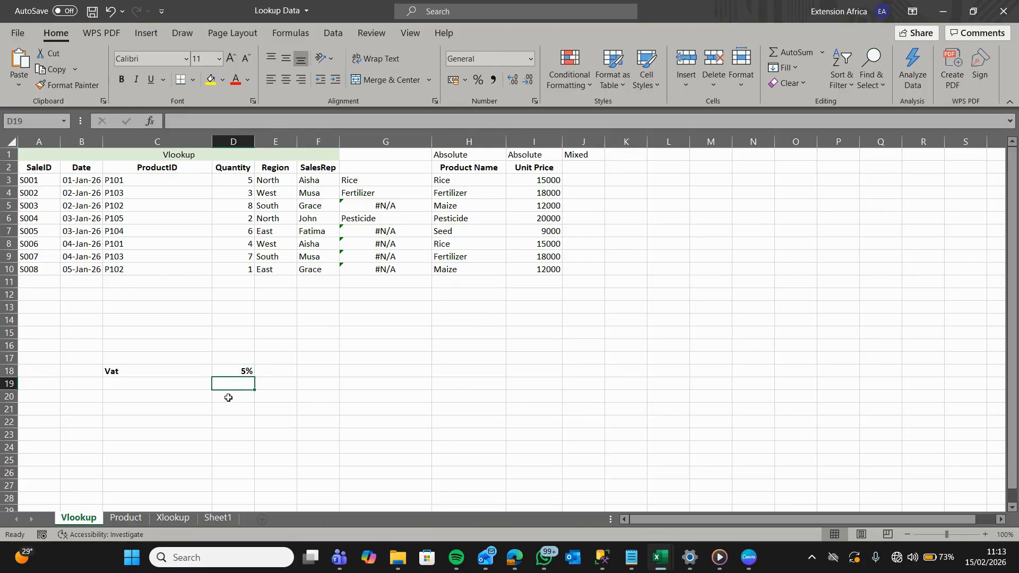
click(227, 408)
click(227, 429)
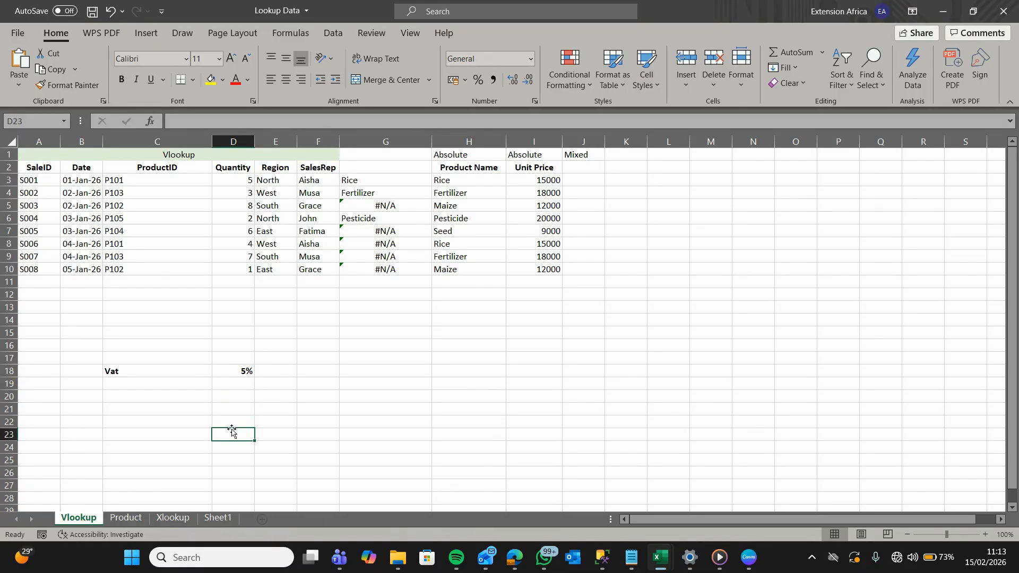
click(241, 370)
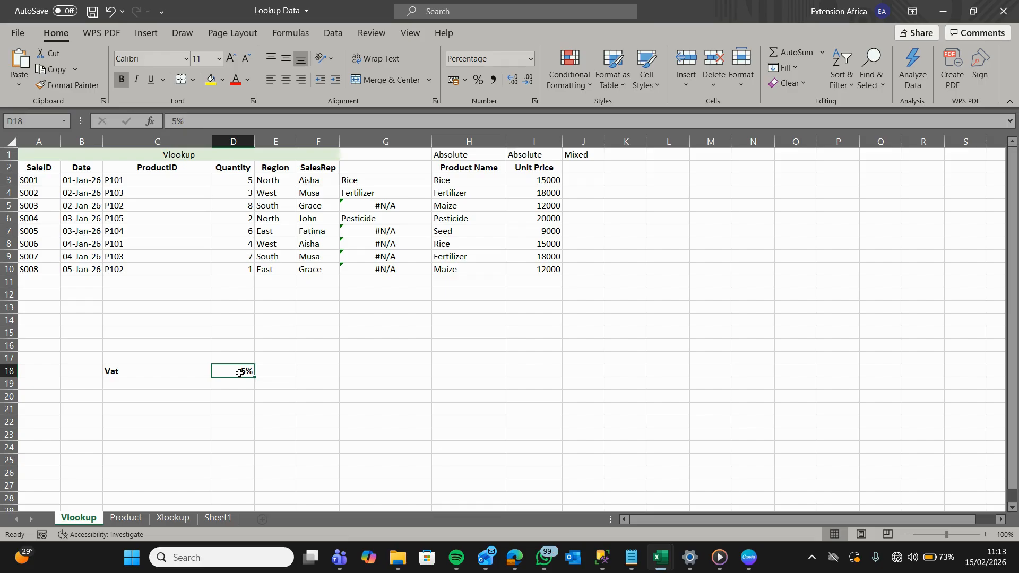
- Write the row-locked reference D$18 as a text note in D20, below the VAT rate
click(241, 395)
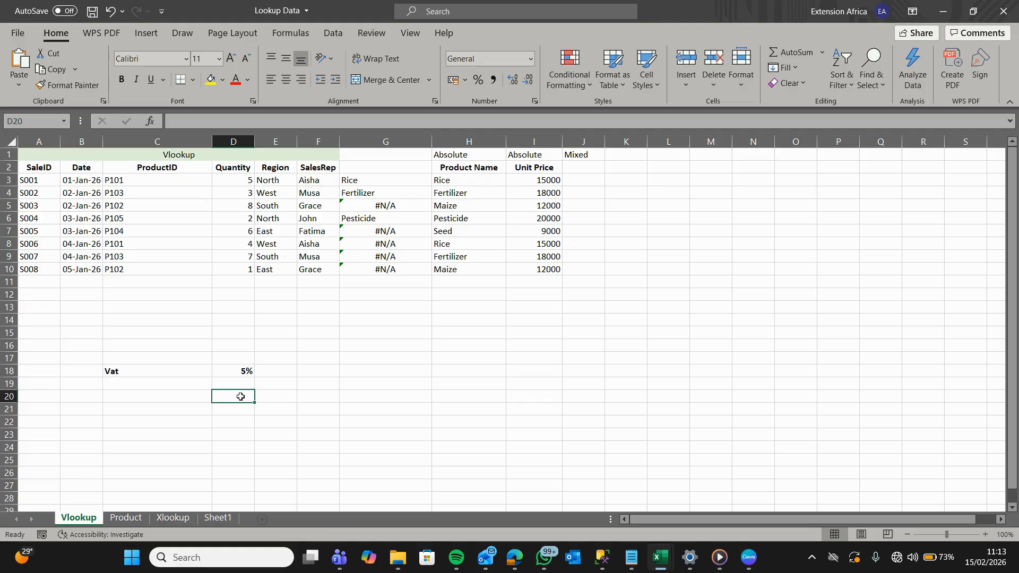
text(D)
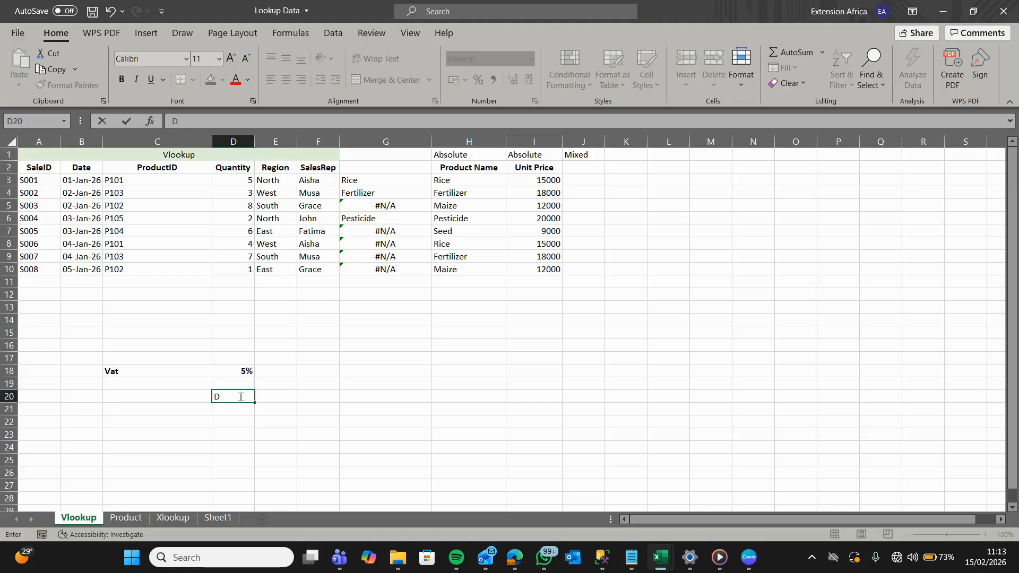
text(18)
click(222, 395)
text($)
drag(268, 400, 240, 398)
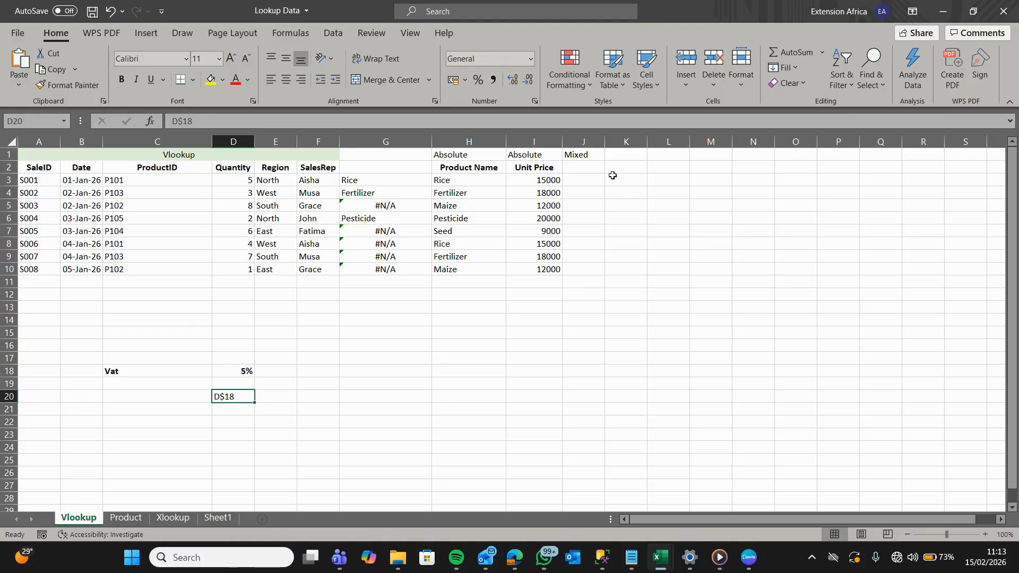
- Begin the J3 formula with the unit price in I3 as the column-locked reference $I3, followed by a multiplication sign
click(583, 179)
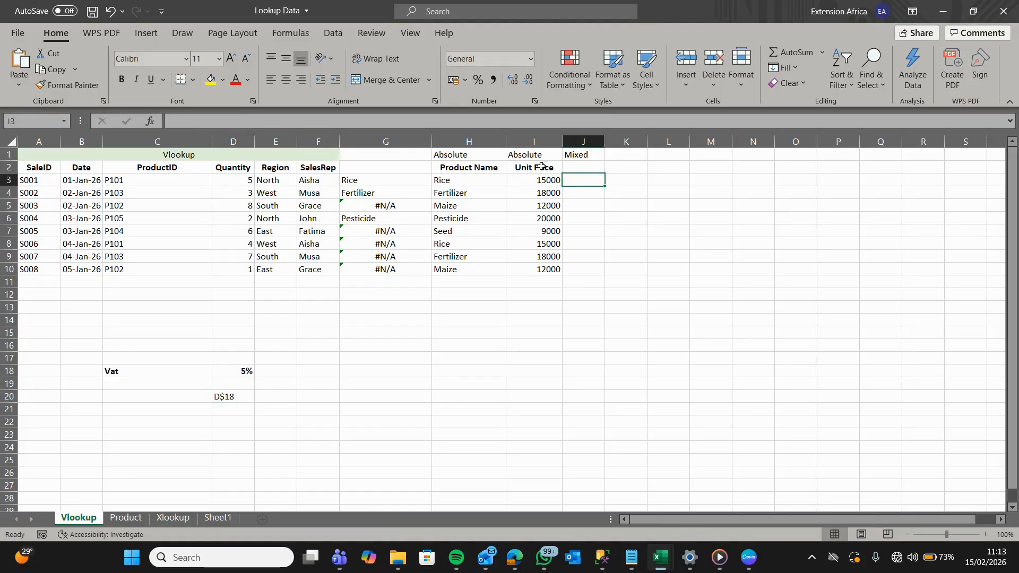
click(533, 139)
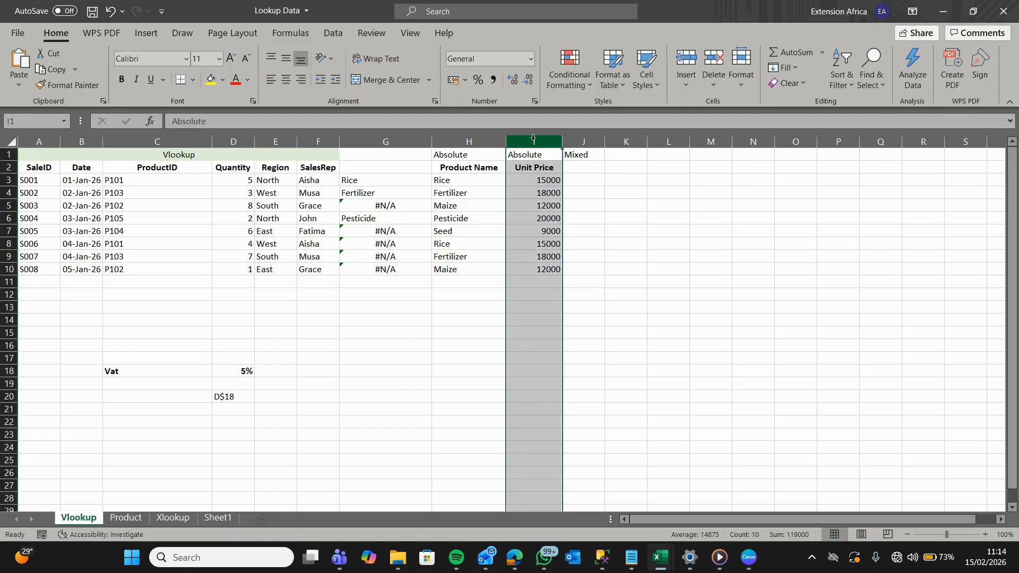
click(586, 180)
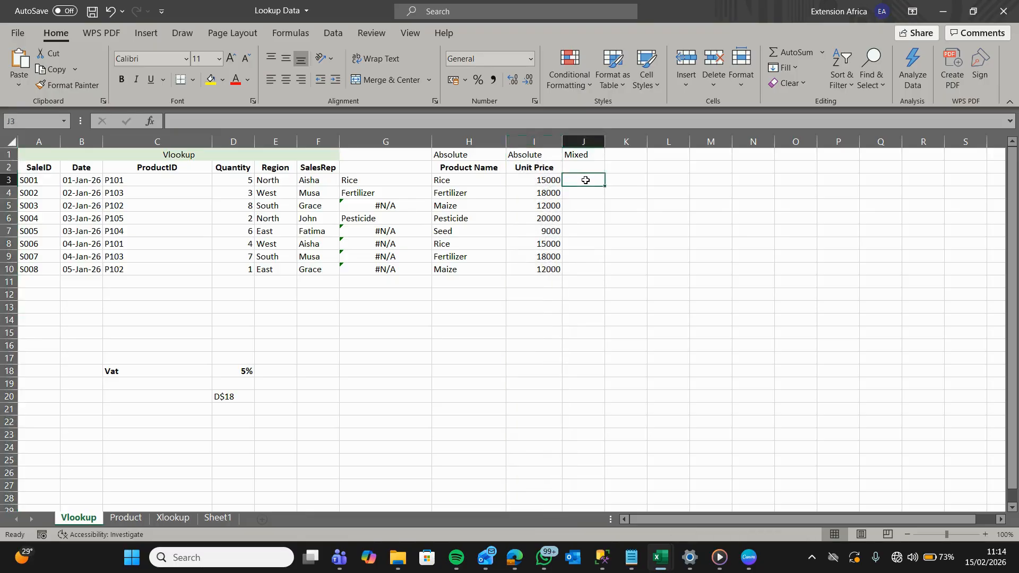
text(=)
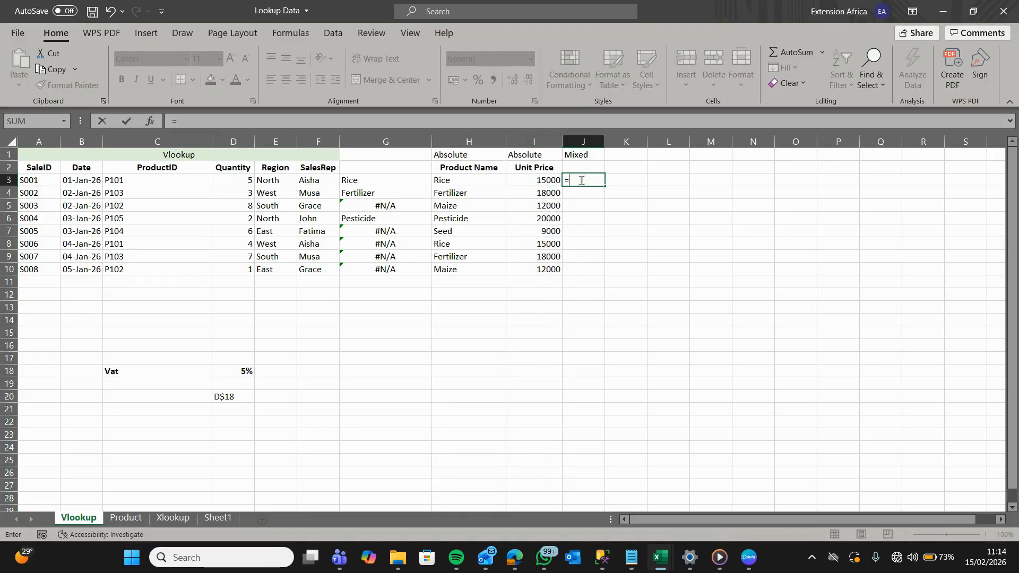
click(540, 180)
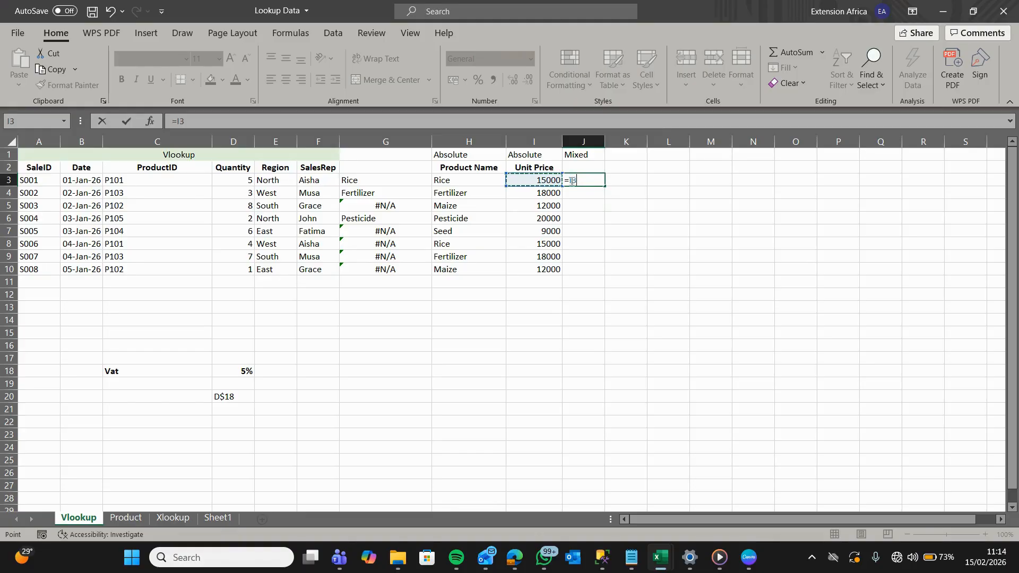
click(176, 122)
key(F4)
key(F4)
key(F4)
click(202, 121)
text(*)
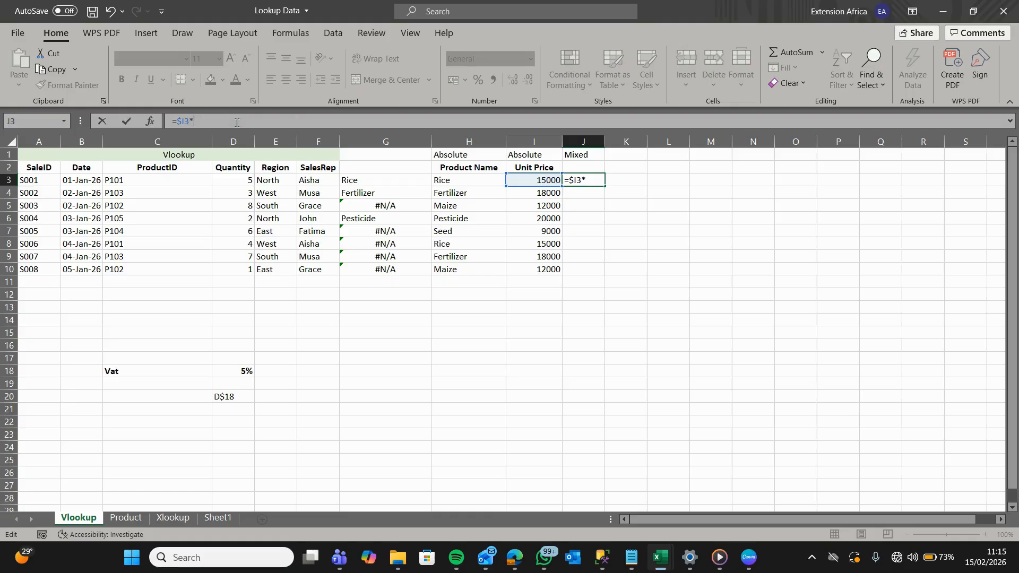
- Complete the J3 formula as =$I3*D$18, using the VAT rate with only its row locked
click(234, 374)
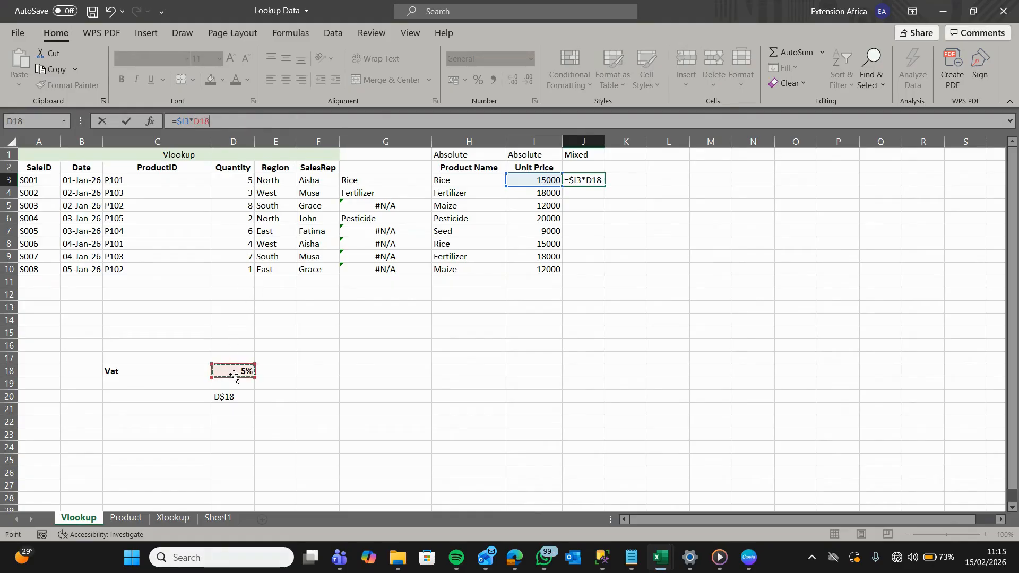
click(203, 121)
key(F4)
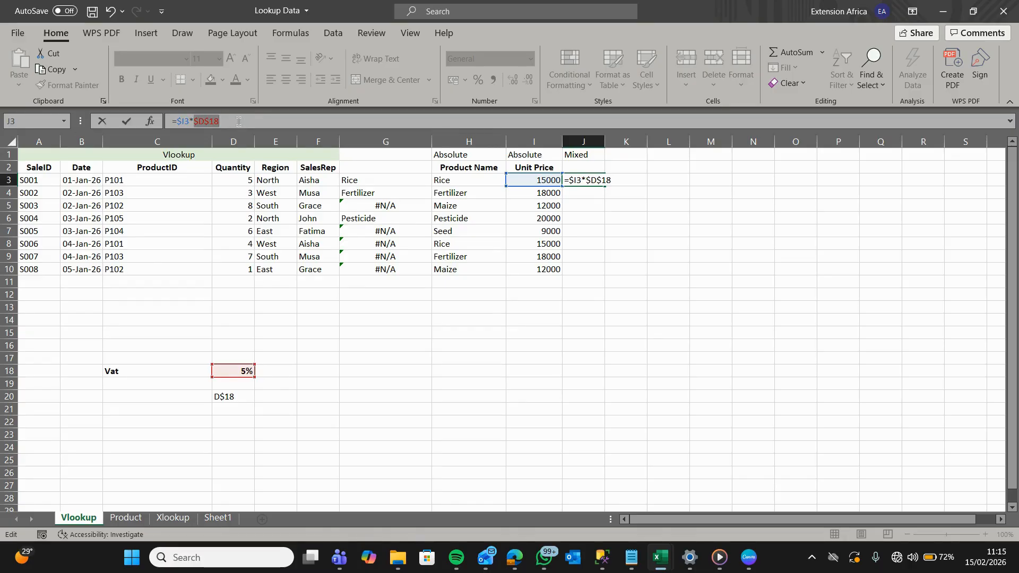
key(F4)
click(228, 121)
key(Return)
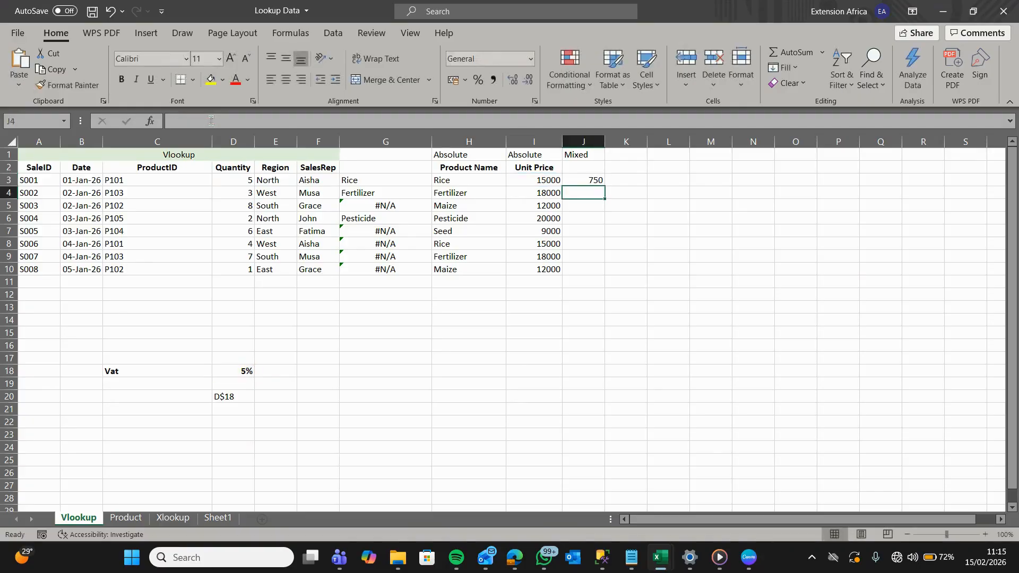
- Fill the mixed-reference VAT formula from J3 down through J10
click(592, 181)
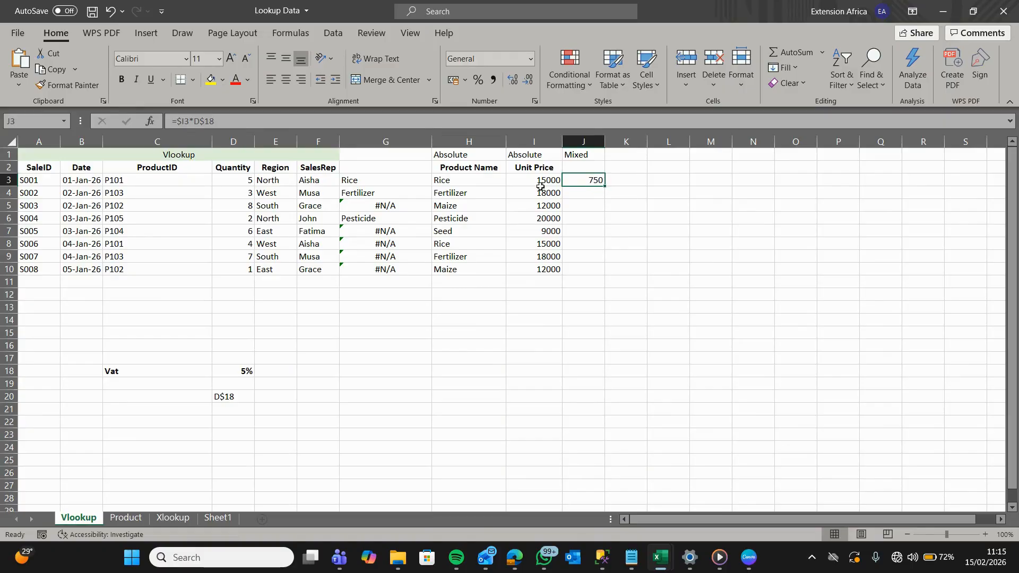
double_click(604, 185)
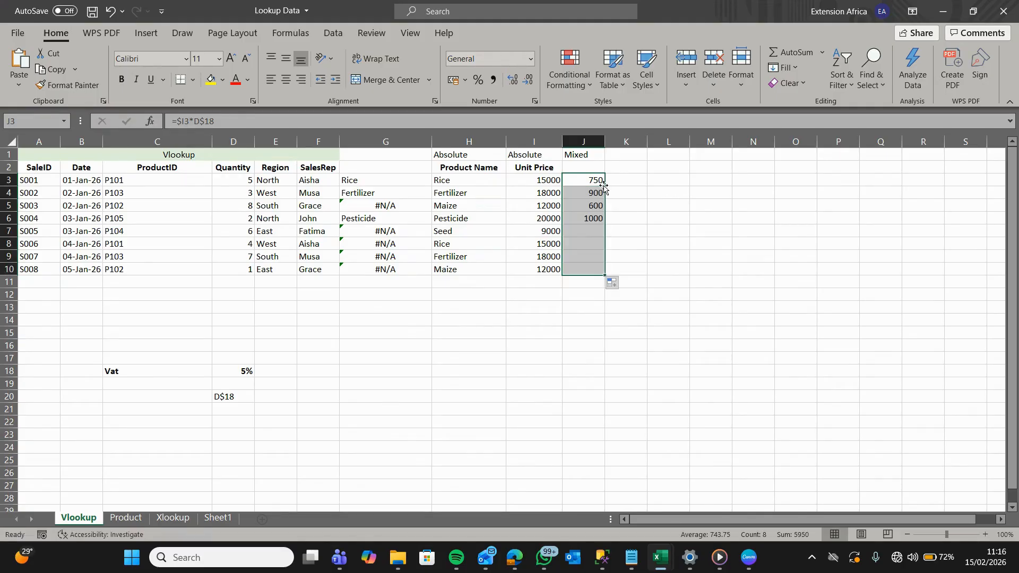
click(633, 197)
drag(634, 198, 583, 180)
- Compare the formulas in J3 and J4 to examine how the mixed references behave when copied down
click(583, 180)
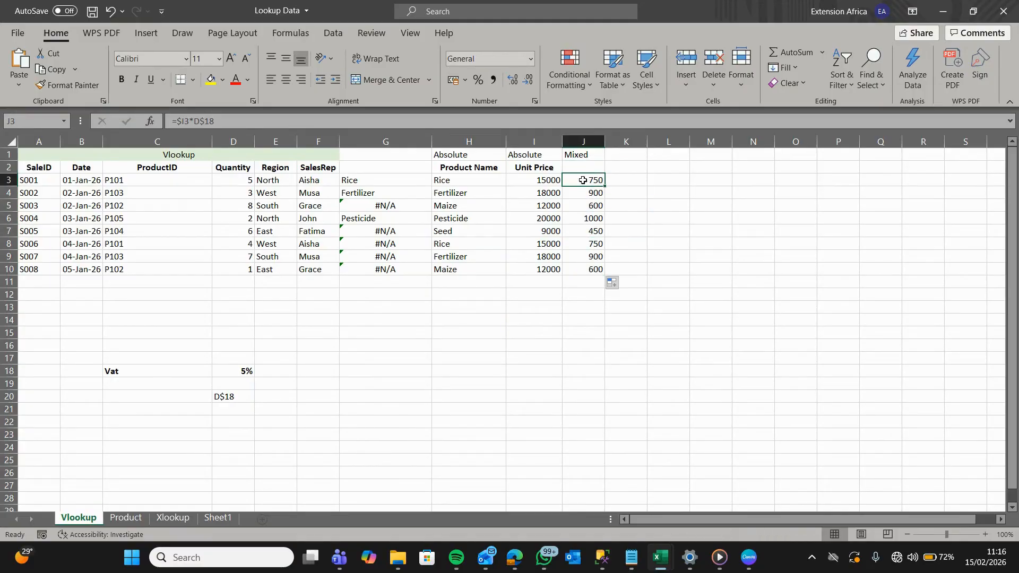
click(585, 193)
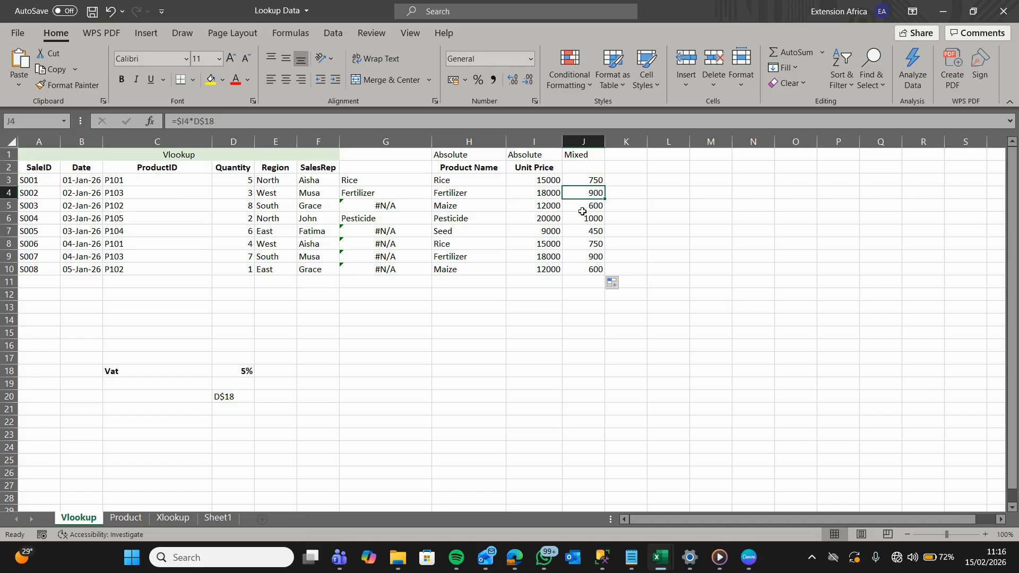
click(589, 180)
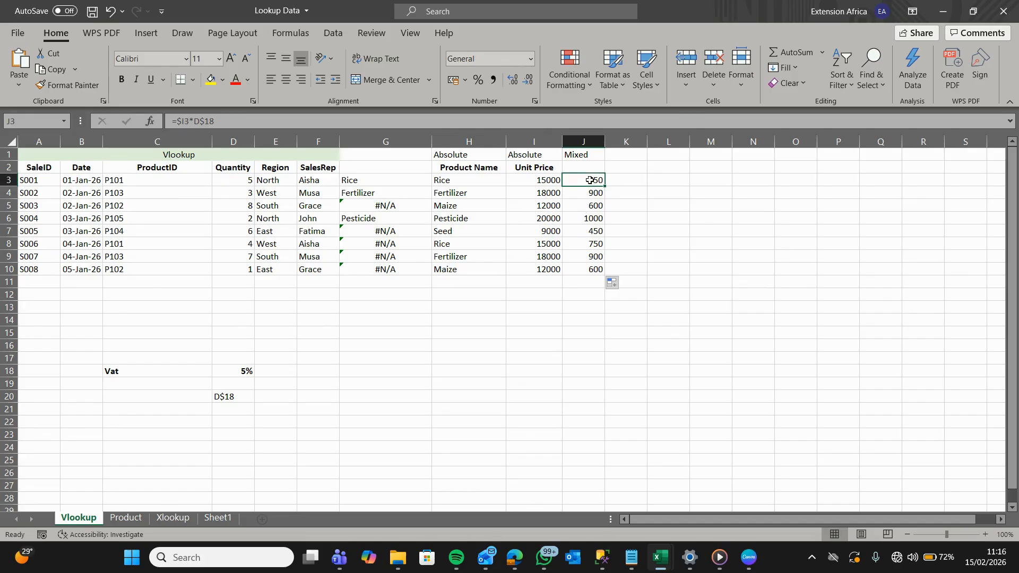
double_click(590, 181)
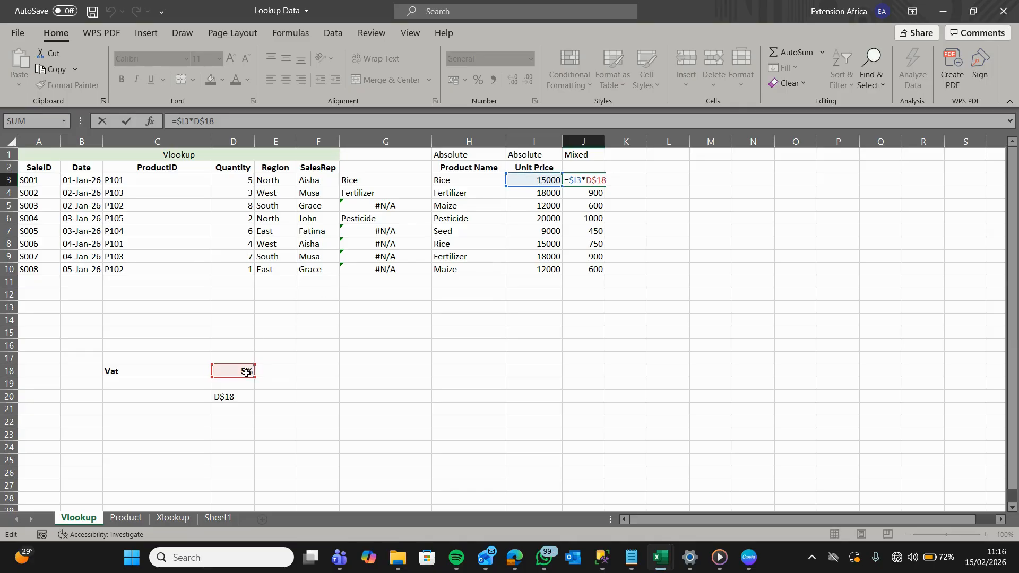
key(Return)
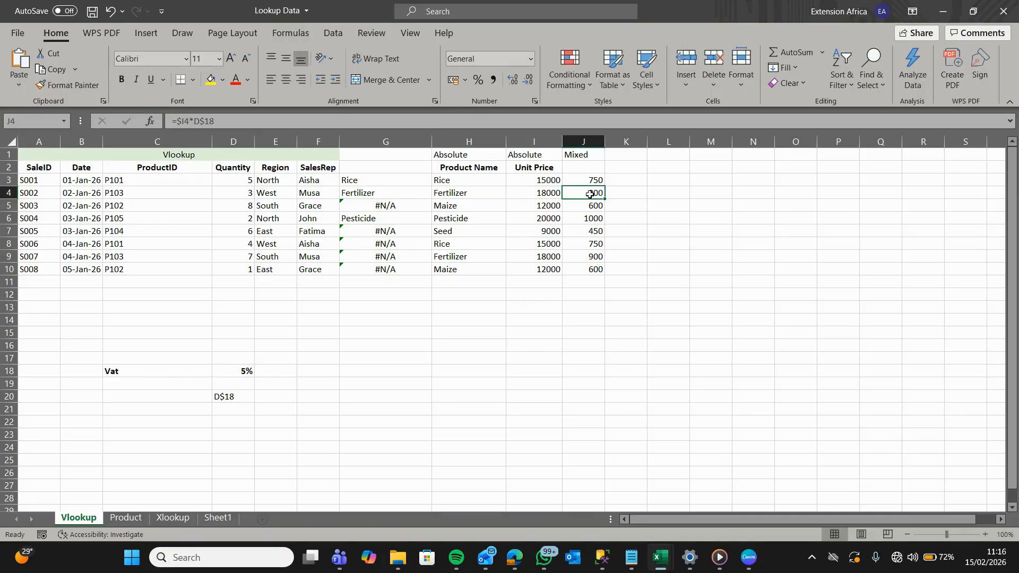
double_click(595, 191)
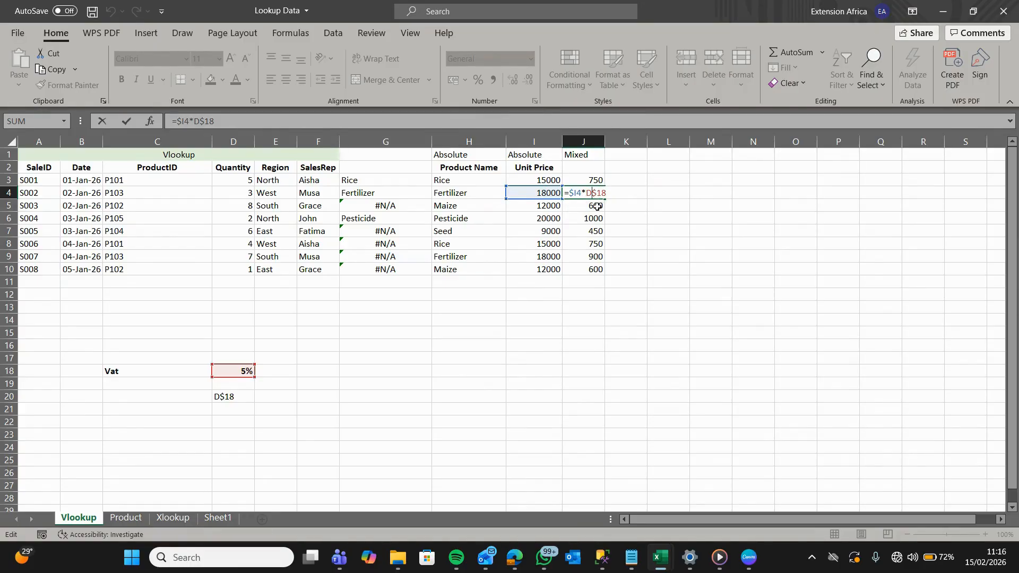
key(ctrl+Return)
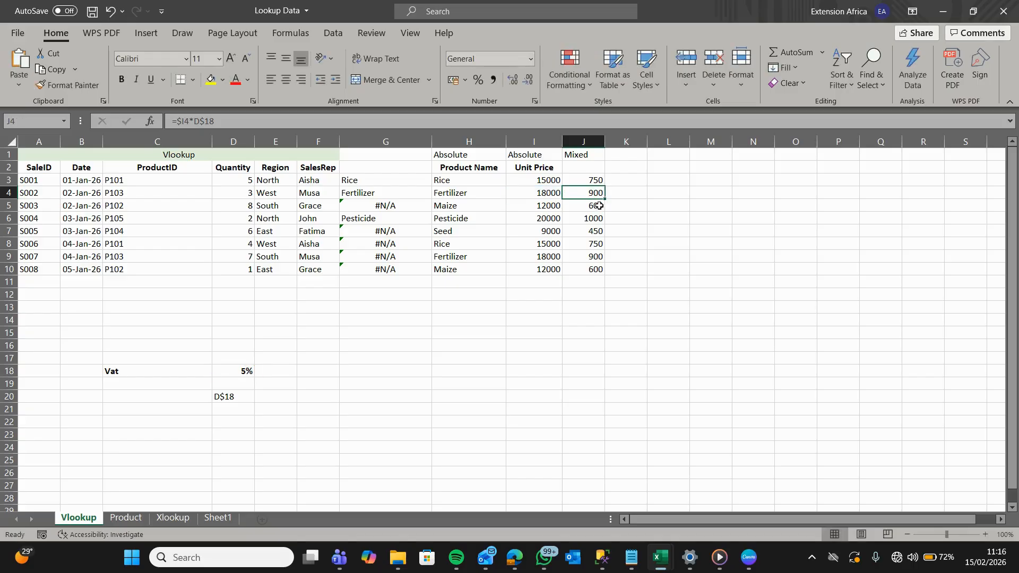
- Enter the relative formula =I3*D18 in K3 and fill it down through K5
click(633, 182)
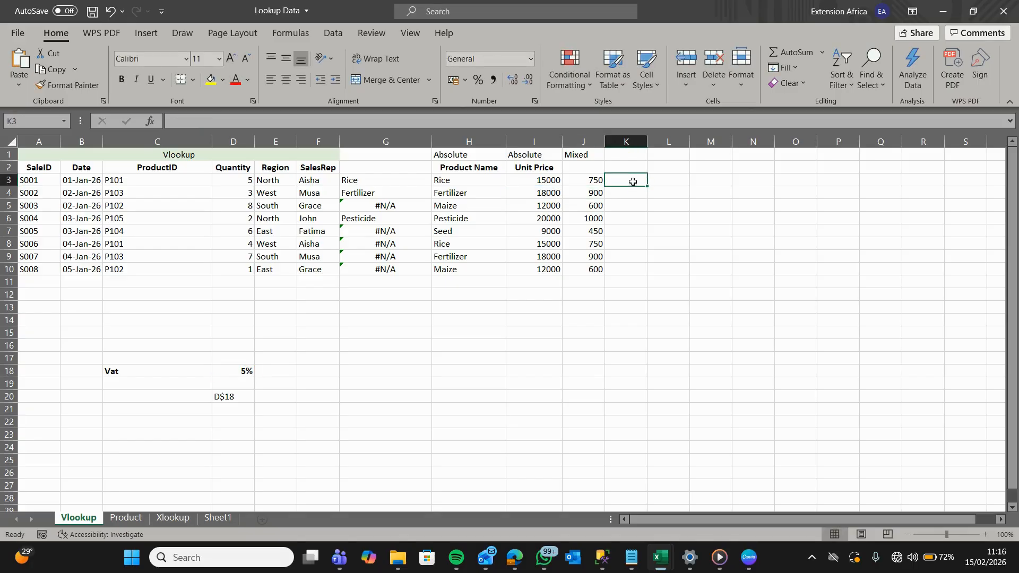
text(=)
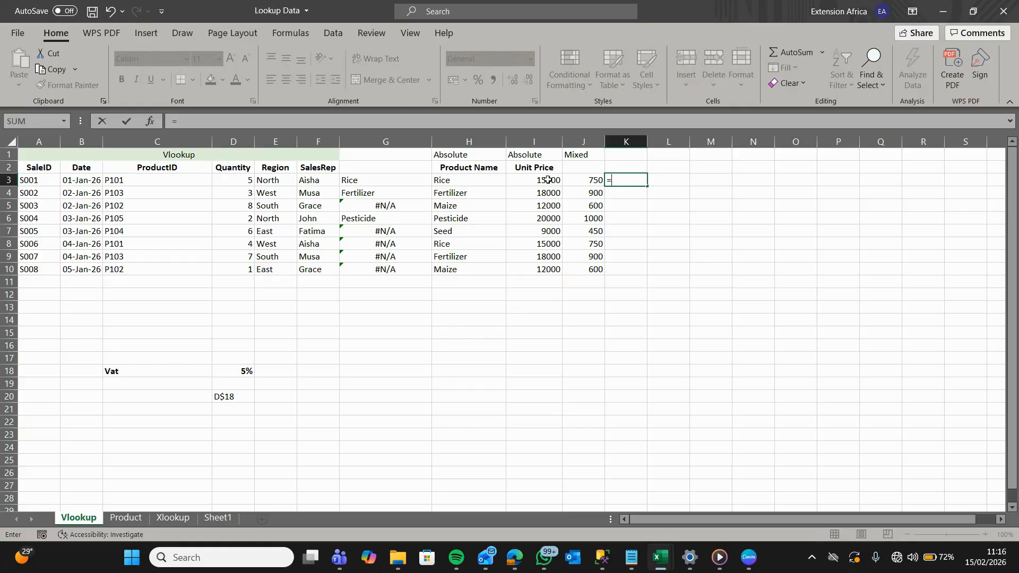
click(547, 180)
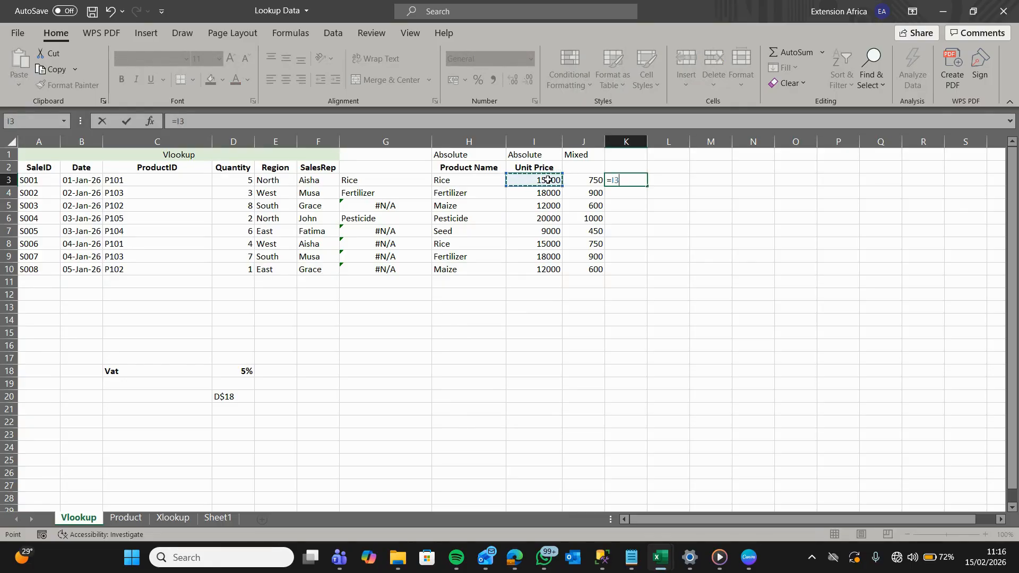
text(*)
click(237, 369)
key(Return)
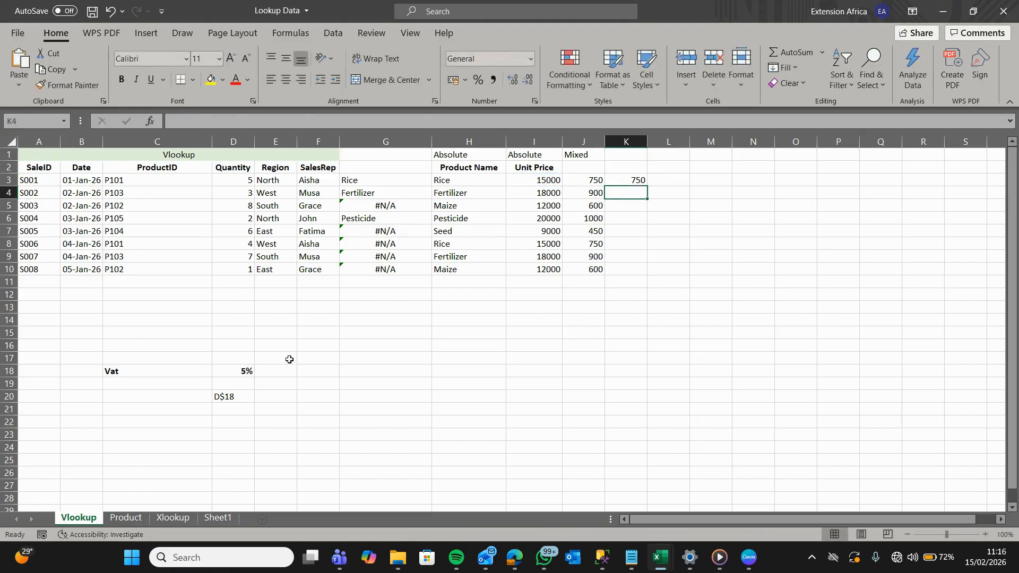
click(638, 182)
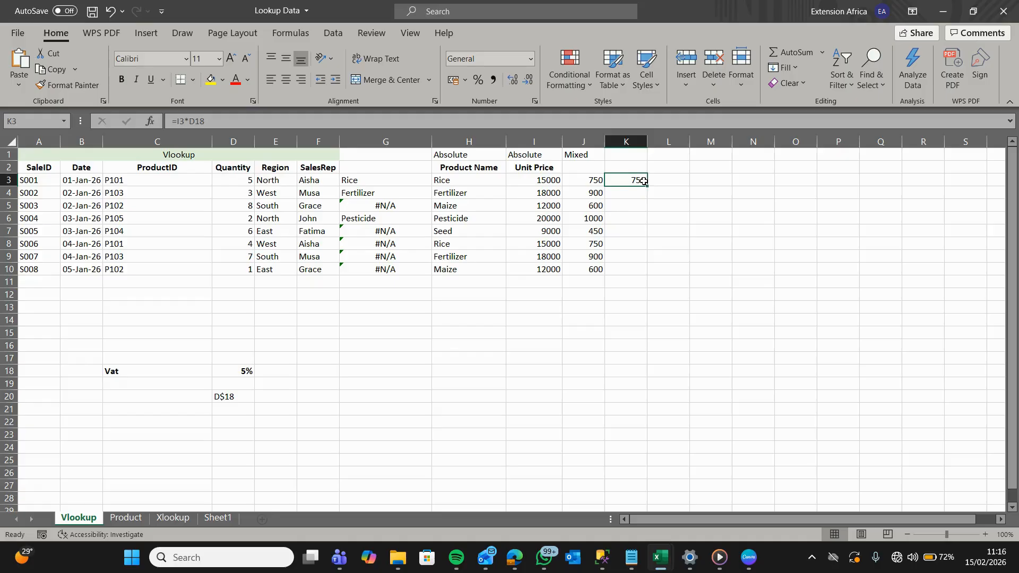
drag(647, 184, 646, 208)
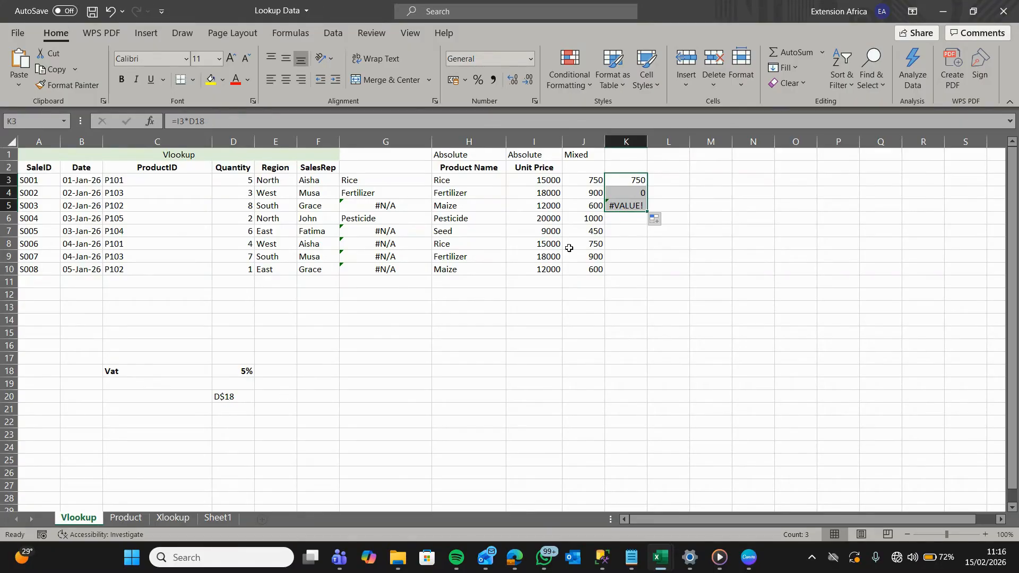
- Clear the D$18 note from D20 and inspect the copied relative formulas in K5 and K4
click(240, 397)
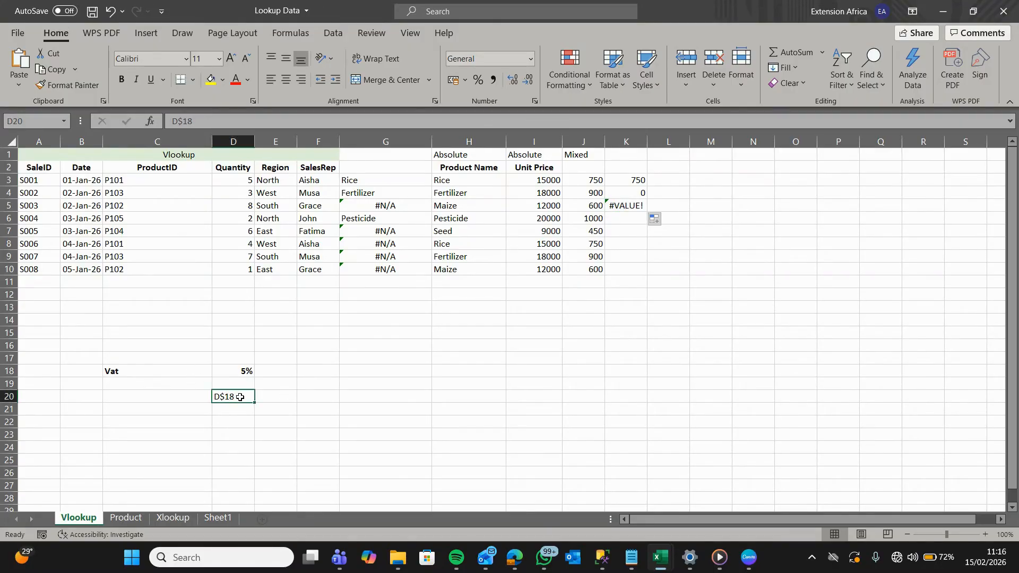
key(Delete)
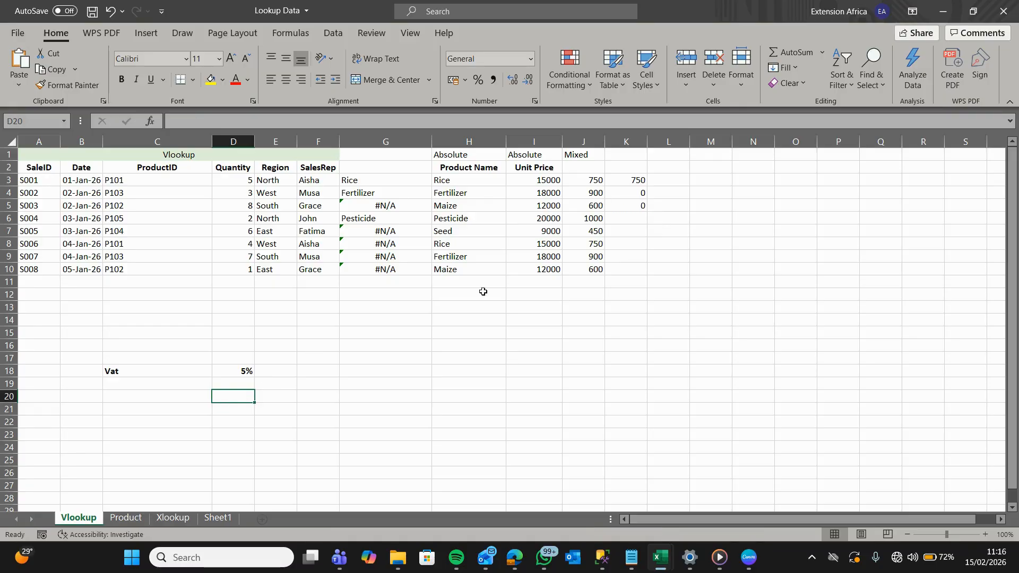
click(637, 204)
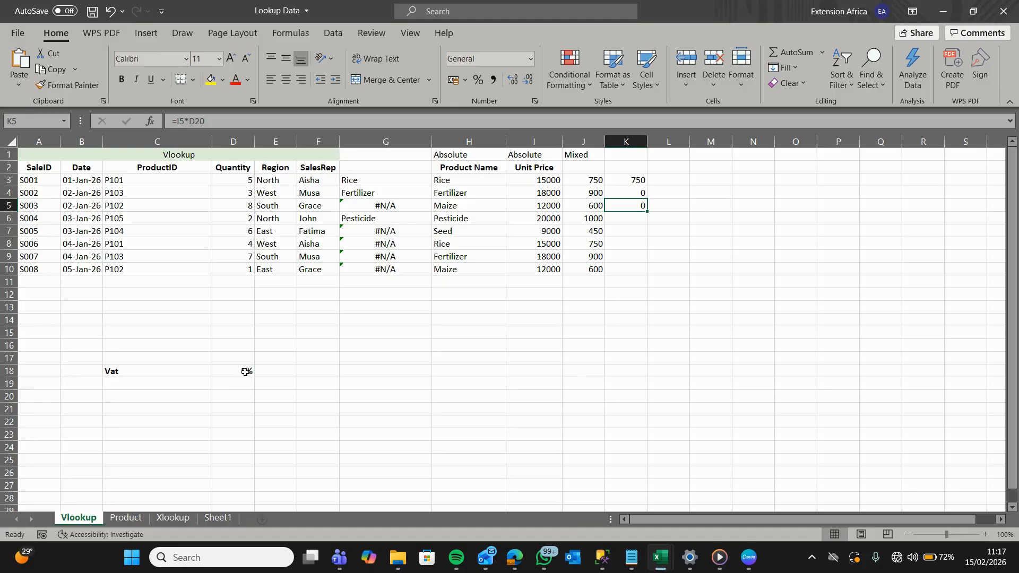
click(634, 193)
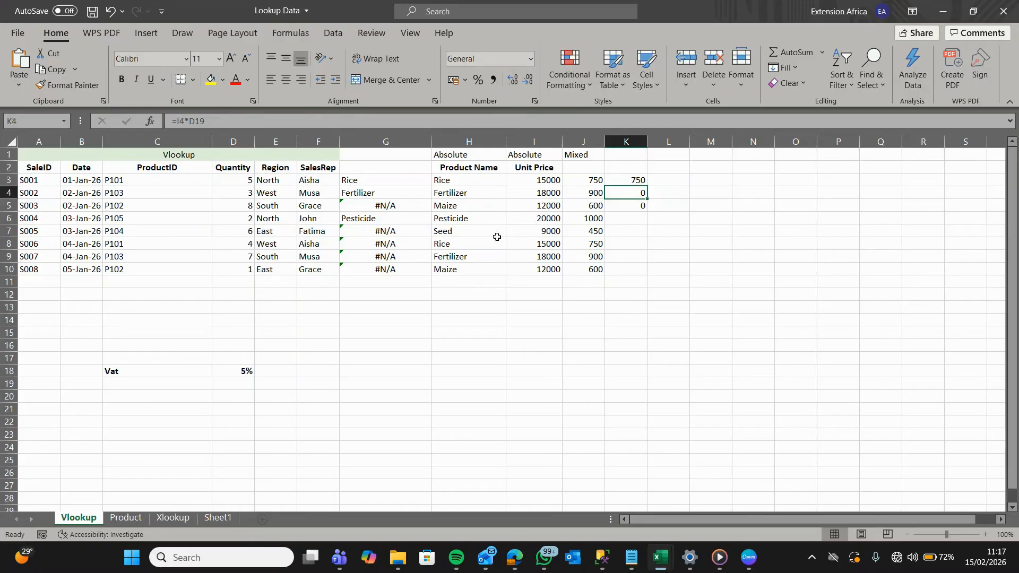